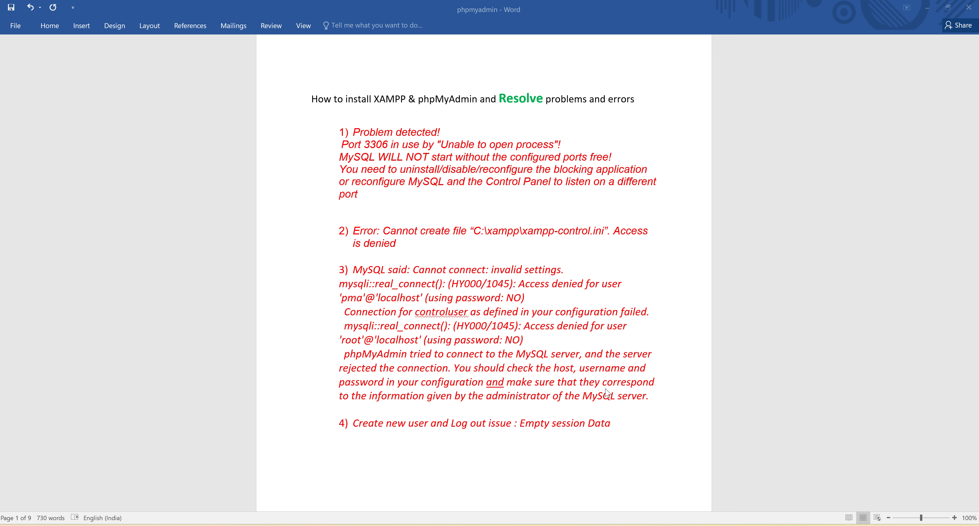
Step: Switch to the Chrome browser, search Google for "xampp download" and open the Apache Friends Download XAMPP page
{"action": "left_click", "coordinate": [752, 482]}
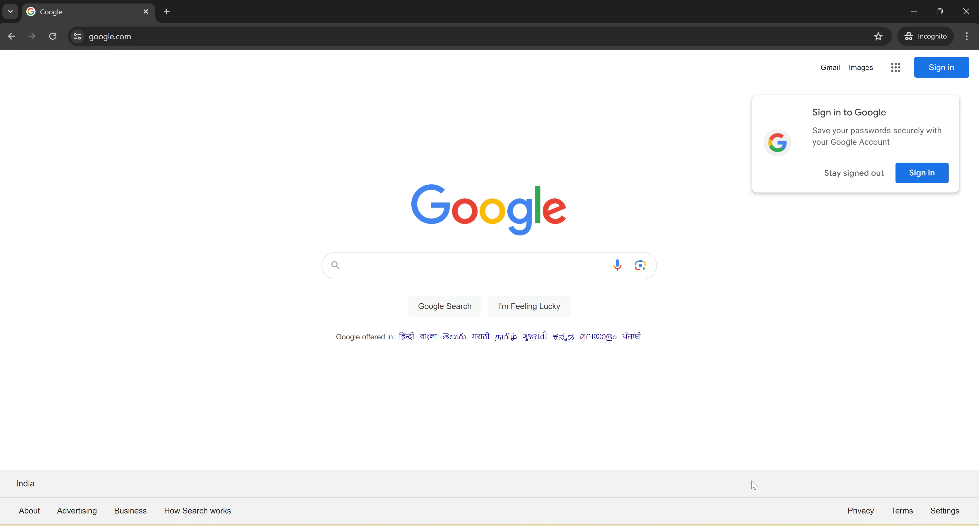
{"action": "left_click", "coordinate": [442, 261]}
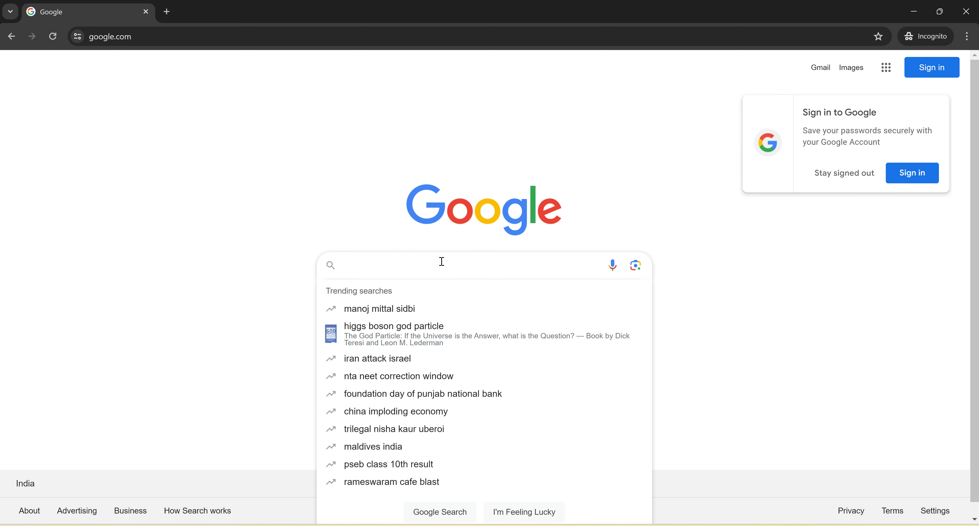
{"action": "type", "text": "xampp"}
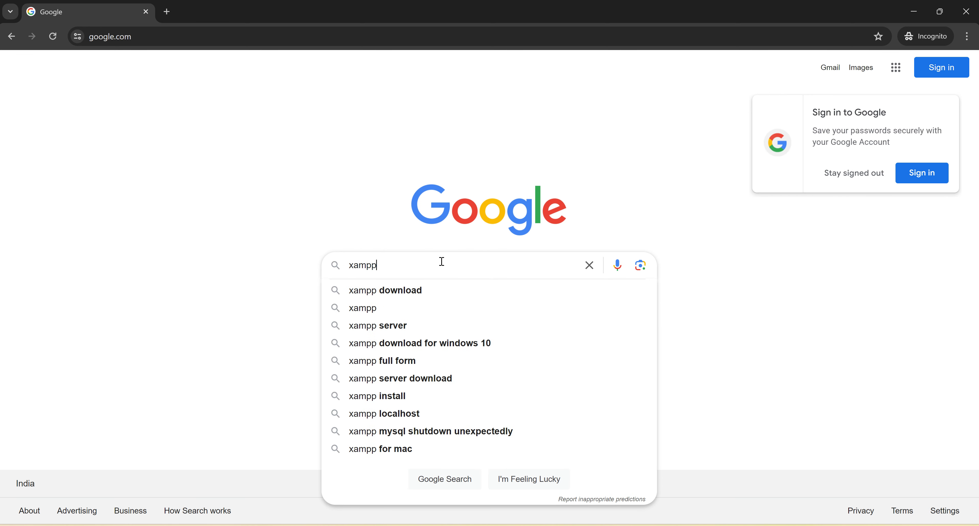
{"action": "left_click", "coordinate": [408, 297]}
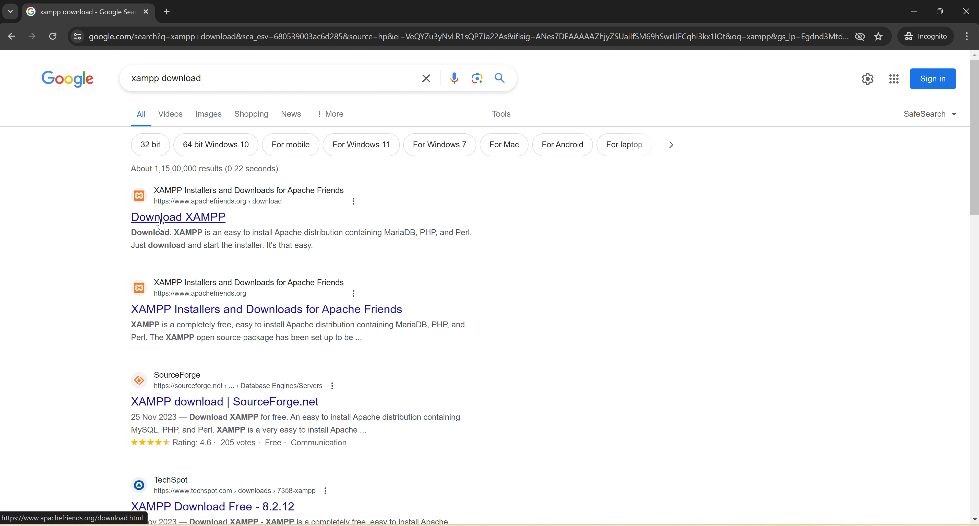
{"action": "left_click", "coordinate": [161, 225]}
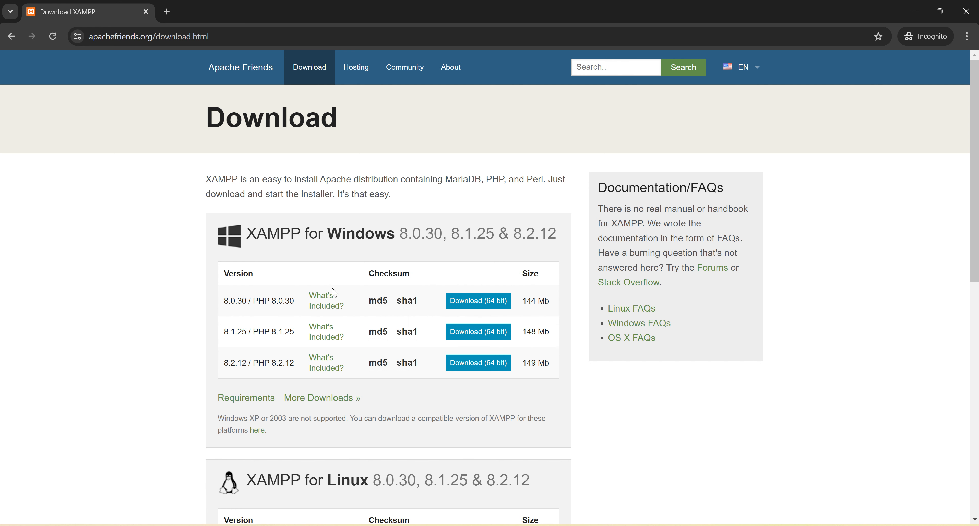
Step: Run xampp-windows-x64-8.0.30-0-VS16-installer from the Downloads folder in File Explorer
{"action": "mouse_move", "coordinate": [375, 299]}
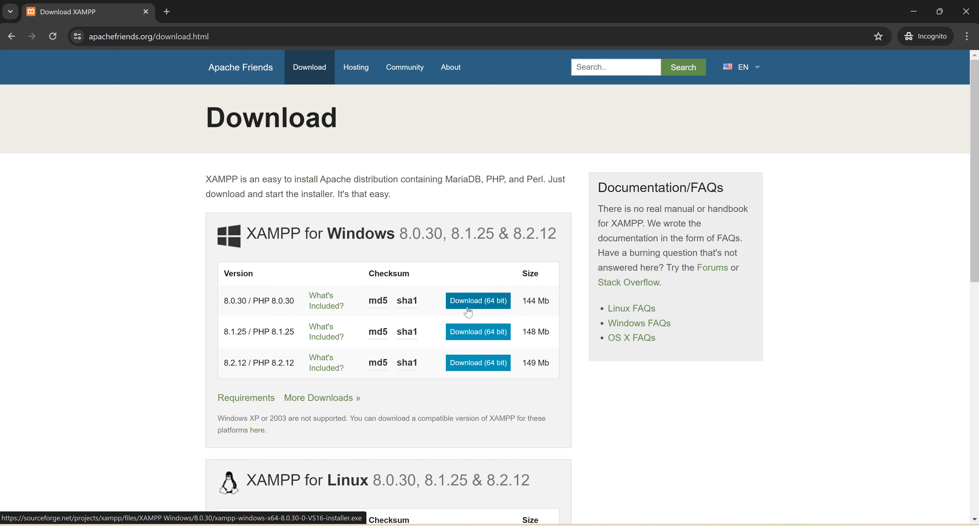
{"action": "left_click", "coordinate": [503, 525]}
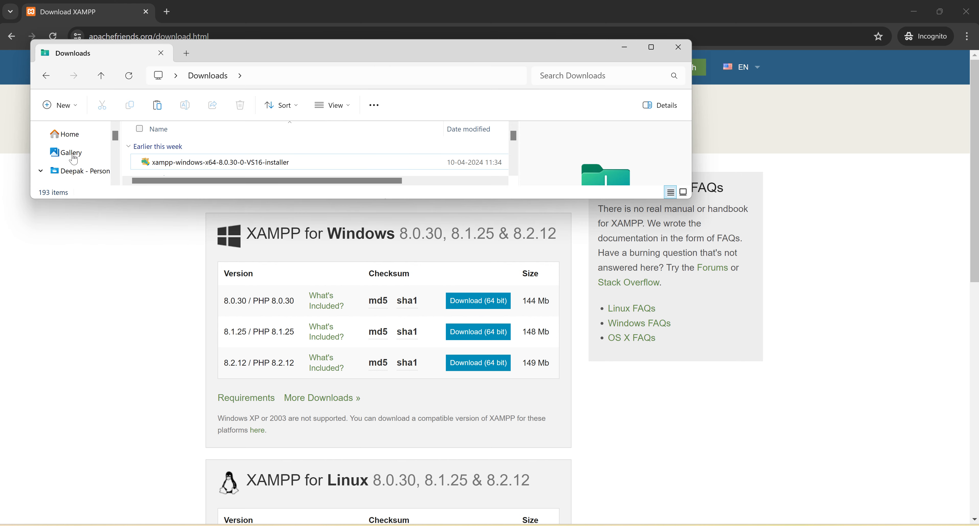
{"action": "left_click", "coordinate": [244, 168]}
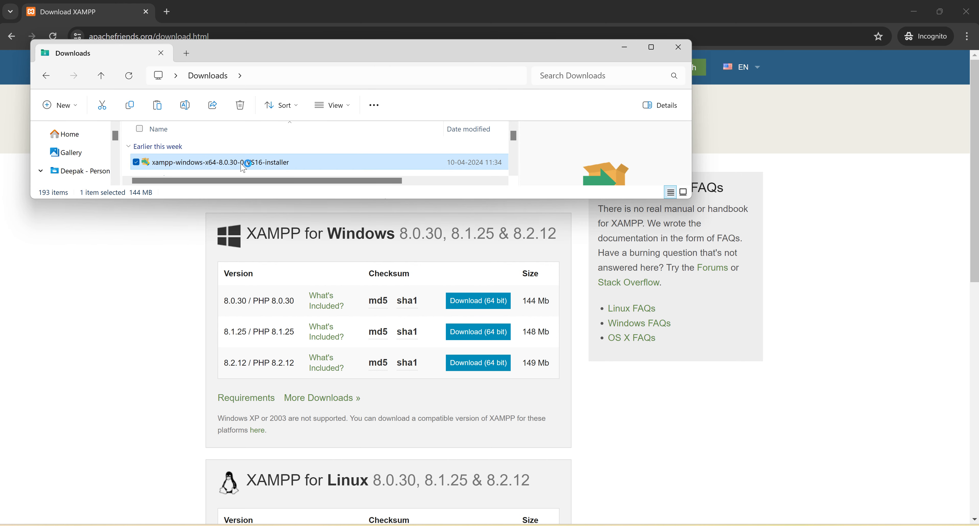
{"action": "left_click", "coordinate": [420, 373]}
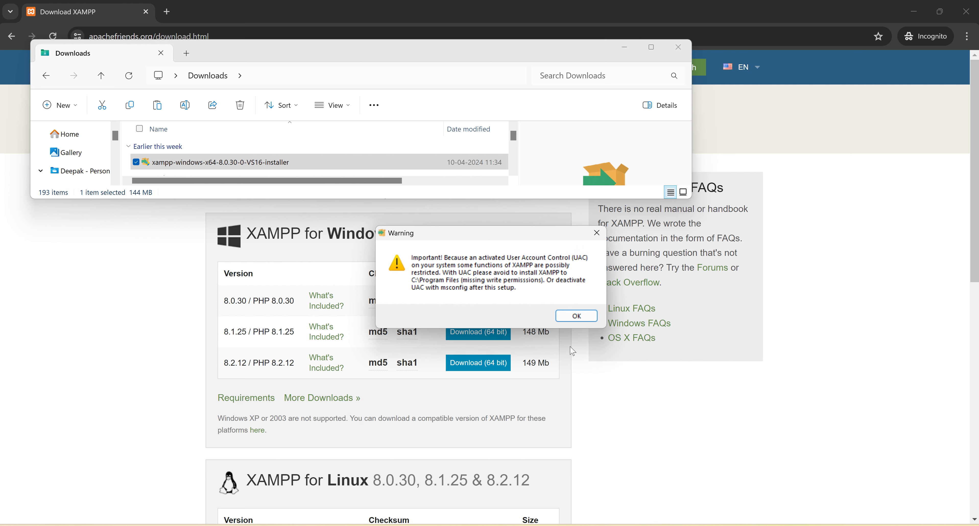
Step: Accept the UAC warning and start the XAMPP installation with the default components and English as the language
{"action": "left_click", "coordinate": [580, 318]}
{"action": "left_click", "coordinate": [551, 380]}
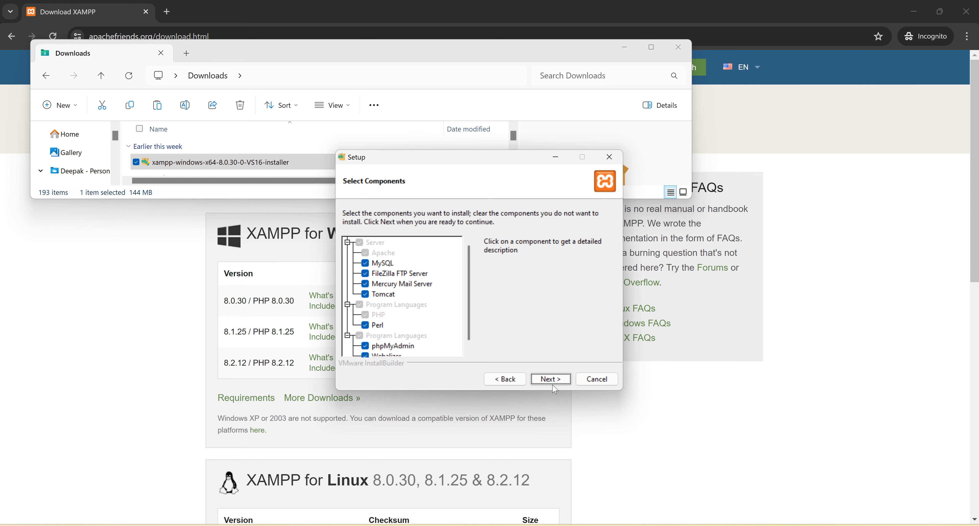
{"action": "left_click", "coordinate": [554, 383]}
{"action": "left_click", "coordinate": [555, 380]}
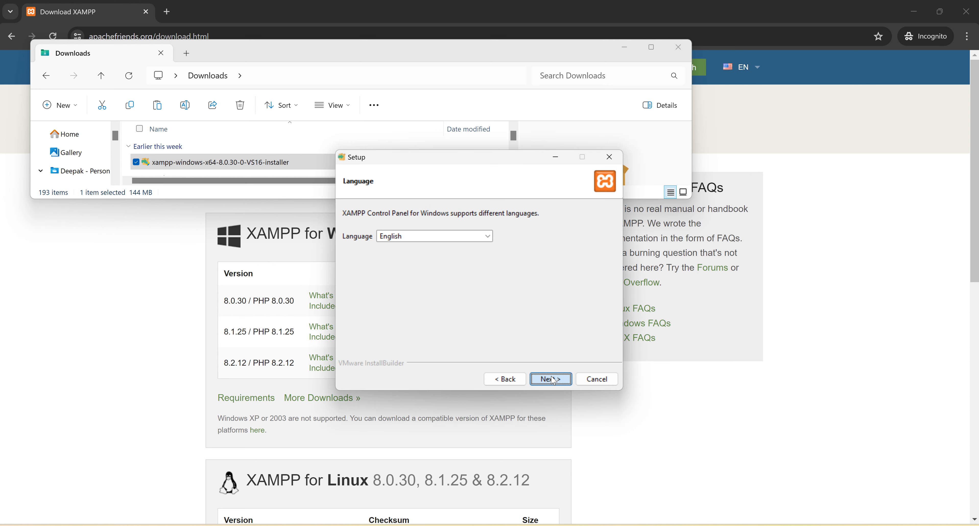
{"action": "left_click", "coordinate": [553, 380]}
{"action": "left_click", "coordinate": [554, 380]}
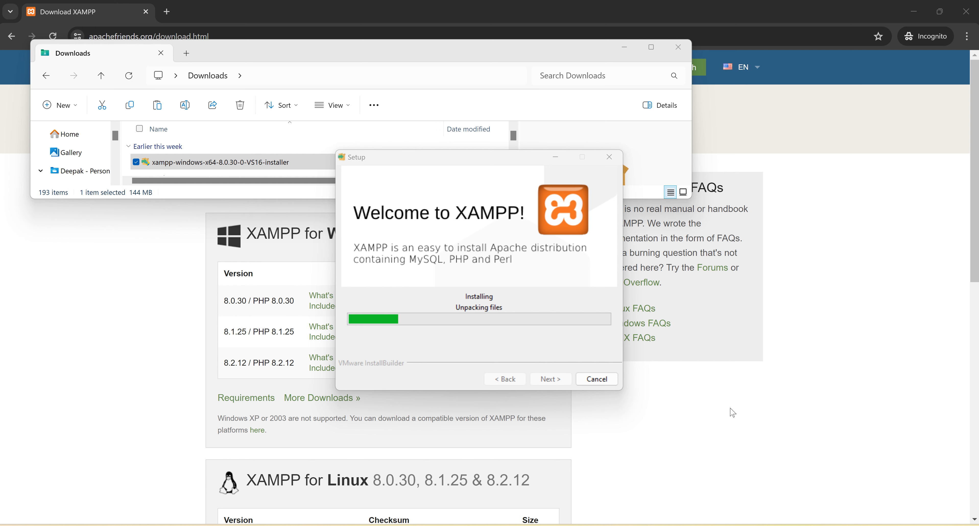
Step: Minimize the Downloads window and finish the XAMPP setup with the option to start the Control Panel enabled
{"action": "left_click", "coordinate": [625, 48]}
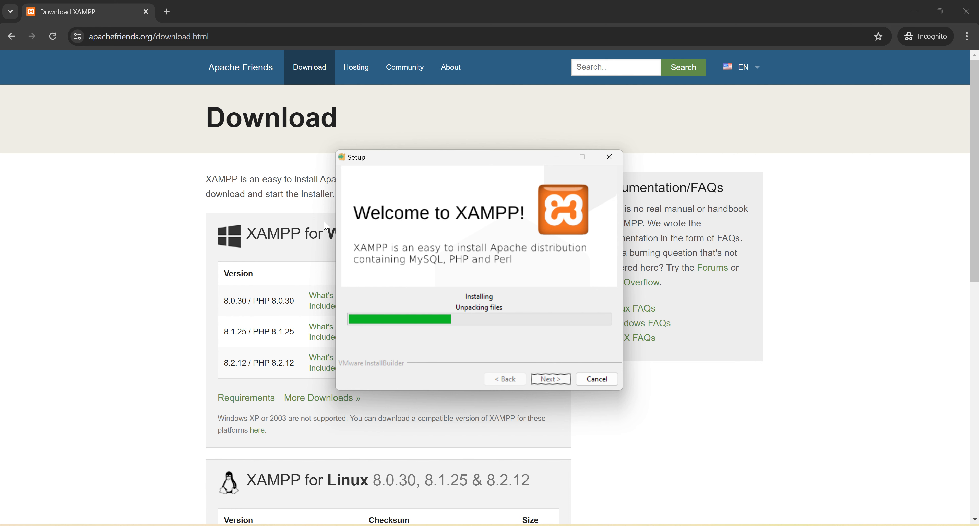
{"action": "left_click_drag", "start_coordinate": [434, 164], "coordinate": [436, 196]}
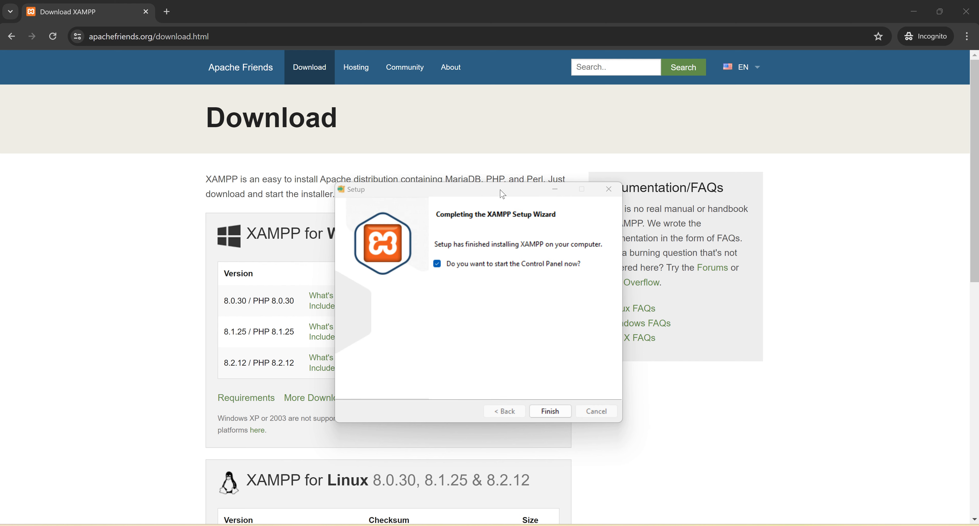
{"action": "left_click_drag", "start_coordinate": [503, 194], "coordinate": [518, 273]}
{"action": "left_click", "coordinate": [568, 492]}
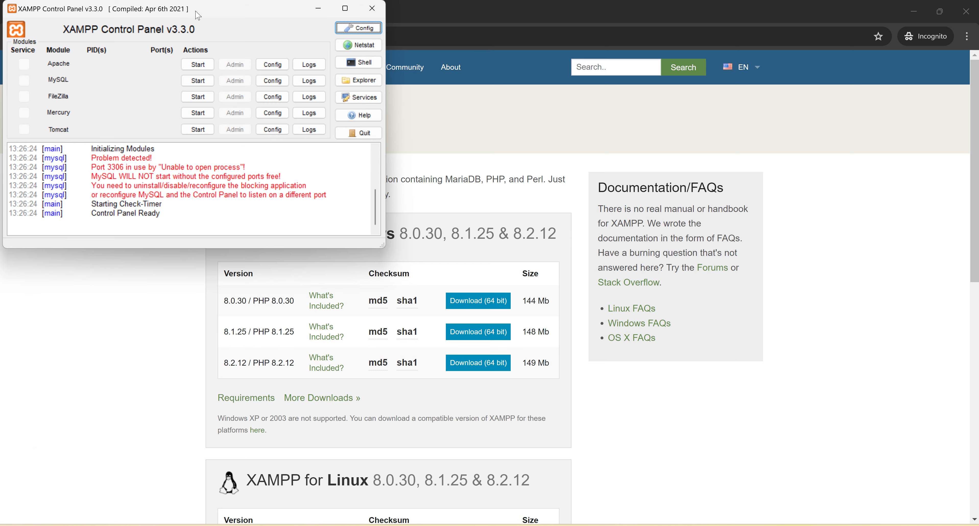
Step: Move the XAMPP Control Panel into view, minimize the browser and examine the MySQL problem messages in the log
{"action": "left_click_drag", "start_coordinate": [197, 15], "coordinate": [241, 111]}
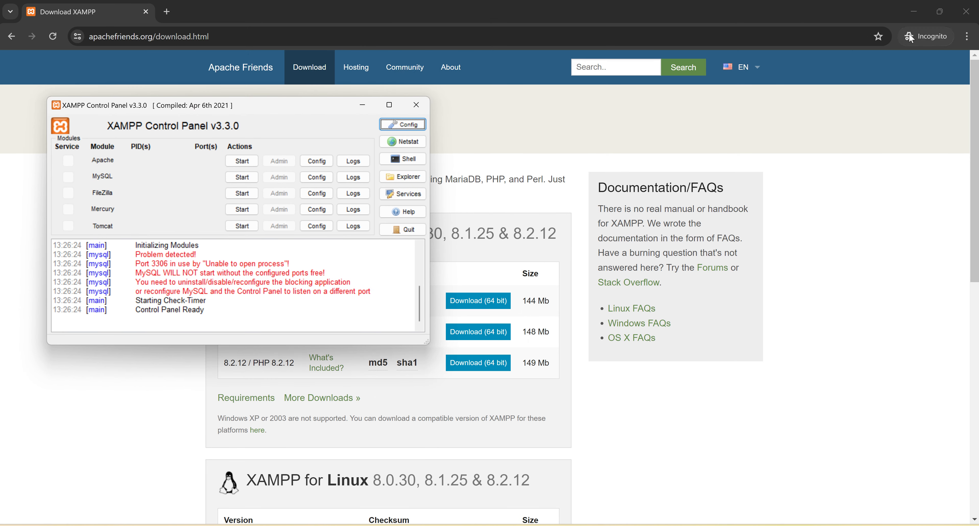
{"action": "left_click", "coordinate": [914, 17]}
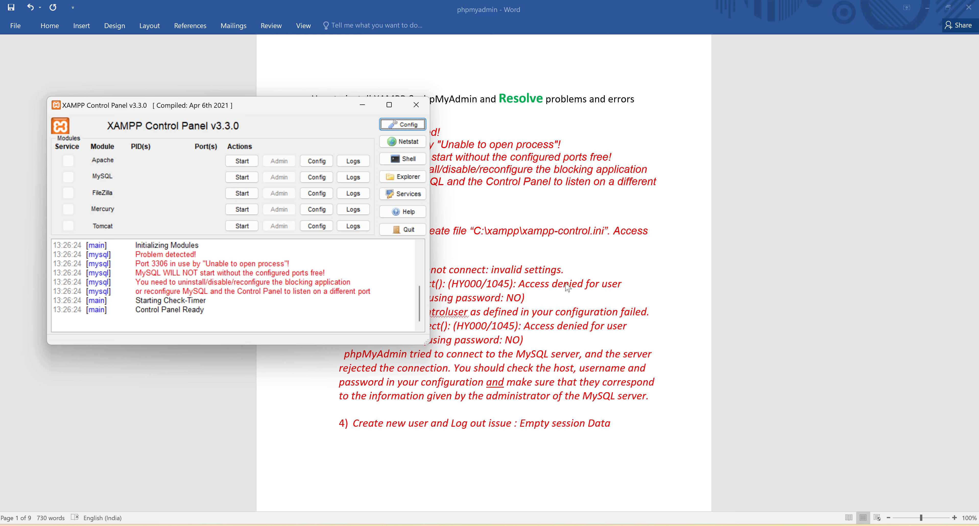
{"action": "left_click", "coordinate": [135, 252]}
{"action": "left_click_drag", "start_coordinate": [135, 252], "coordinate": [342, 282]}
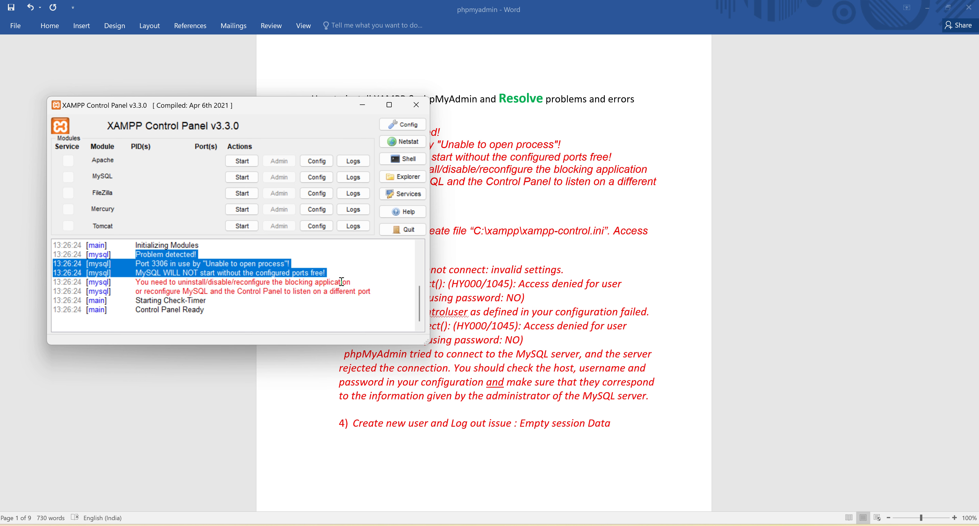
{"action": "left_click", "coordinate": [342, 281]}
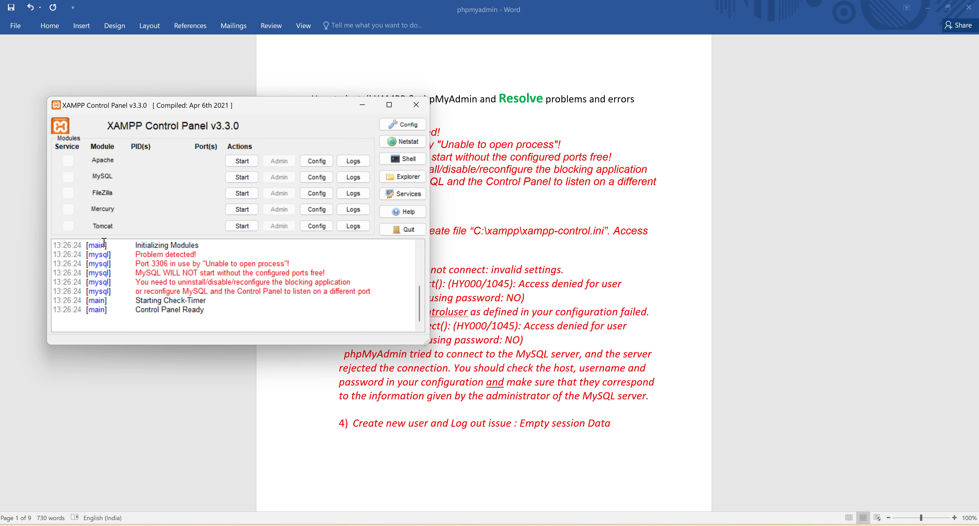
Step: Start the Apache module and check its start-up entries in the log
{"action": "left_click", "coordinate": [245, 165]}
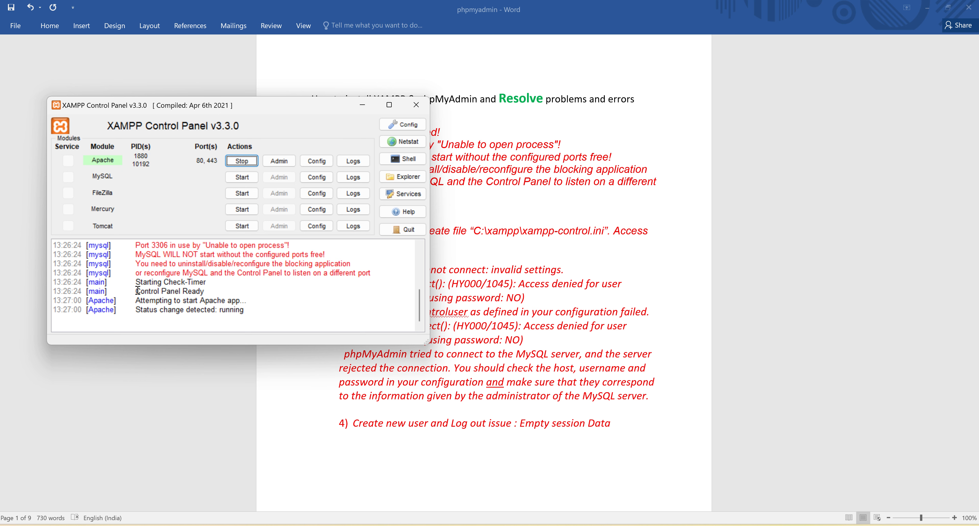
{"action": "left_click_drag", "start_coordinate": [136, 288], "coordinate": [299, 311]}
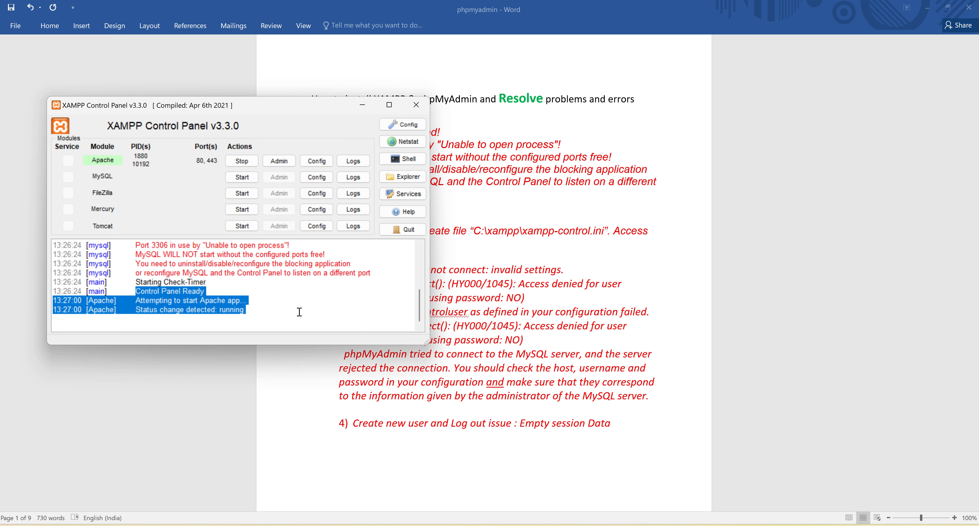
{"action": "left_click", "coordinate": [258, 297]}
Step: Examine the MySQL port 3306 problem messages and the earlier start-up entries in the Control Panel log
{"action": "scroll", "coordinate": [258, 297], "scroll_direction": "up", "scroll_amount": 1}
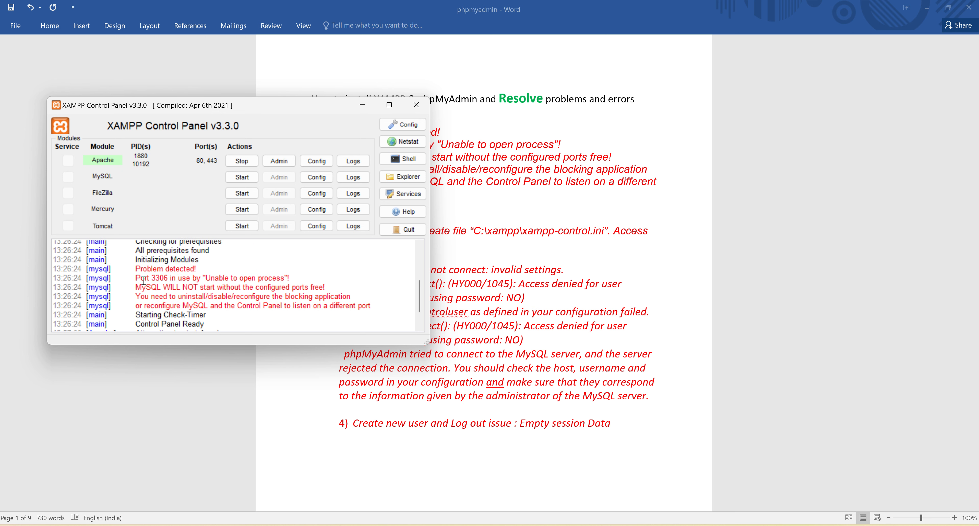
{"action": "left_click_drag", "start_coordinate": [135, 267], "coordinate": [326, 291]}
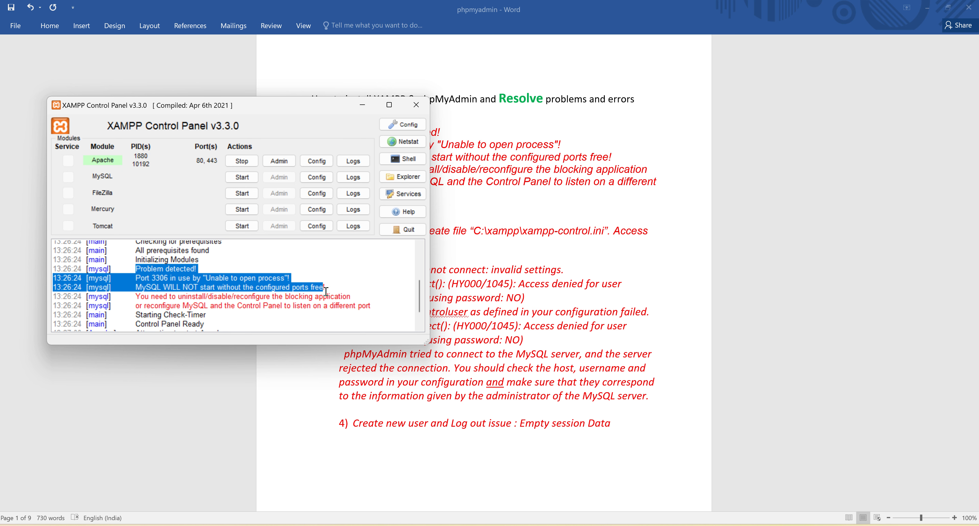
{"action": "left_click", "coordinate": [326, 291]}
{"action": "double_click", "coordinate": [140, 278]}
{"action": "double_click", "coordinate": [157, 278]}
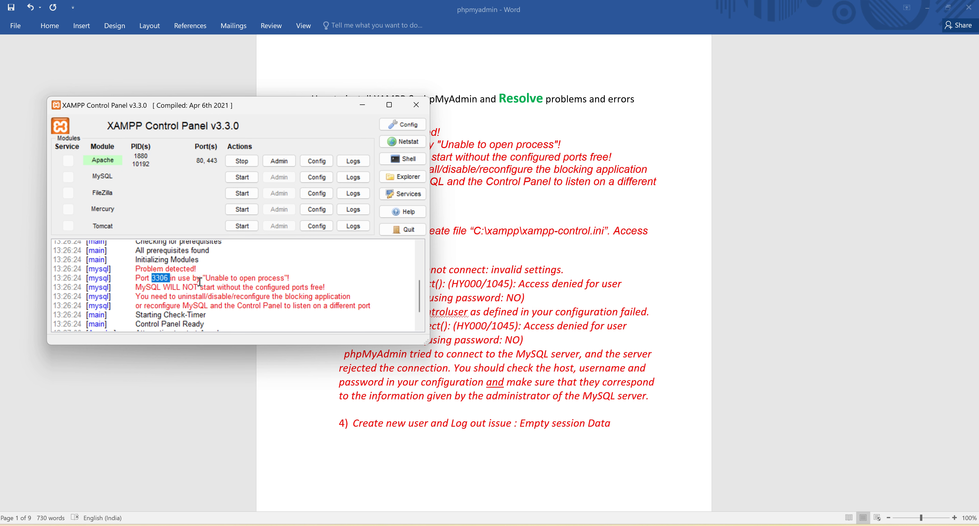
{"action": "double_click", "coordinate": [227, 280]}
{"action": "left_click", "coordinate": [275, 280]}
{"action": "left_click", "coordinate": [358, 278]}
{"action": "scroll", "coordinate": [358, 280], "scroll_direction": "down", "scroll_amount": 1}
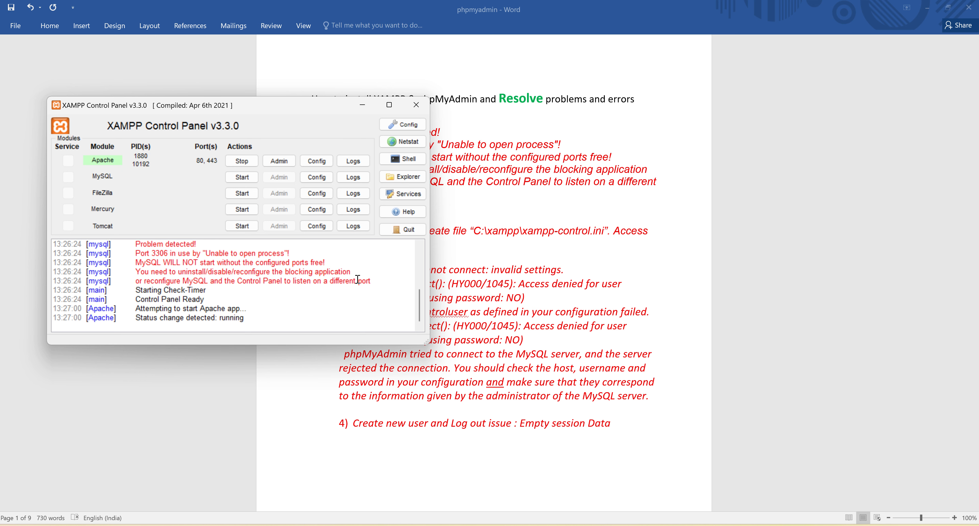
{"action": "scroll", "coordinate": [361, 282], "scroll_direction": "up", "scroll_amount": 4}
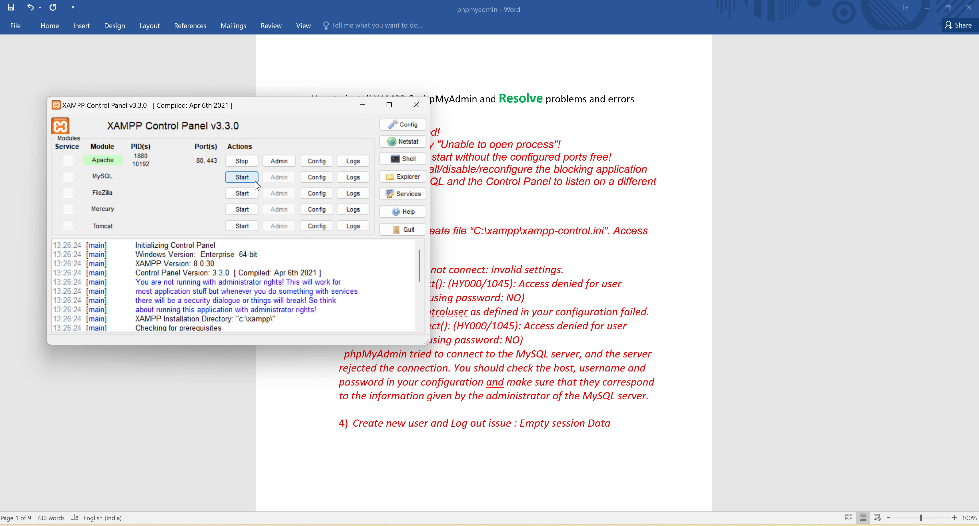
Step: Try to start the MySQL module and review its status changes, shutdown error and port messages in the log
{"action": "left_click", "coordinate": [242, 177]}
{"action": "double_click", "coordinate": [152, 309]}
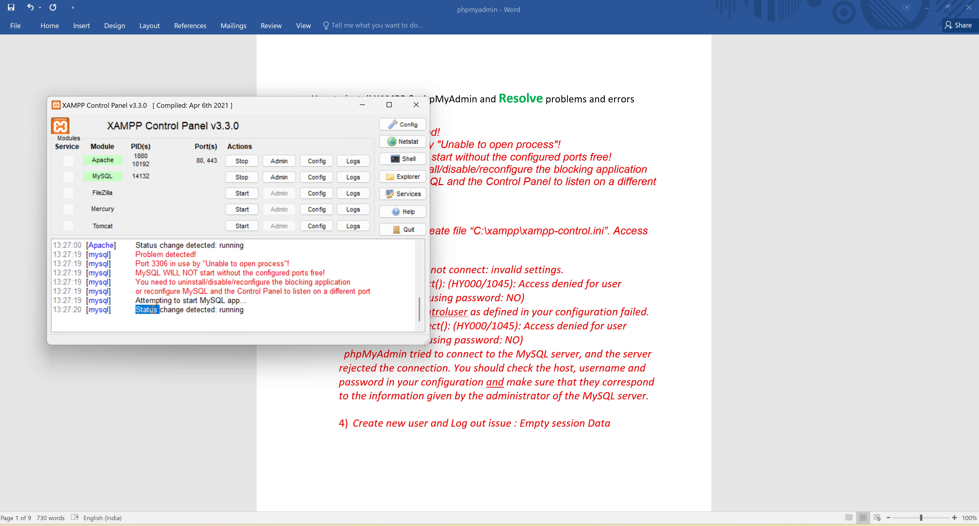
{"action": "double_click", "coordinate": [231, 245]}
{"action": "scroll", "coordinate": [304, 297], "scroll_direction": "up", "scroll_amount": 1}
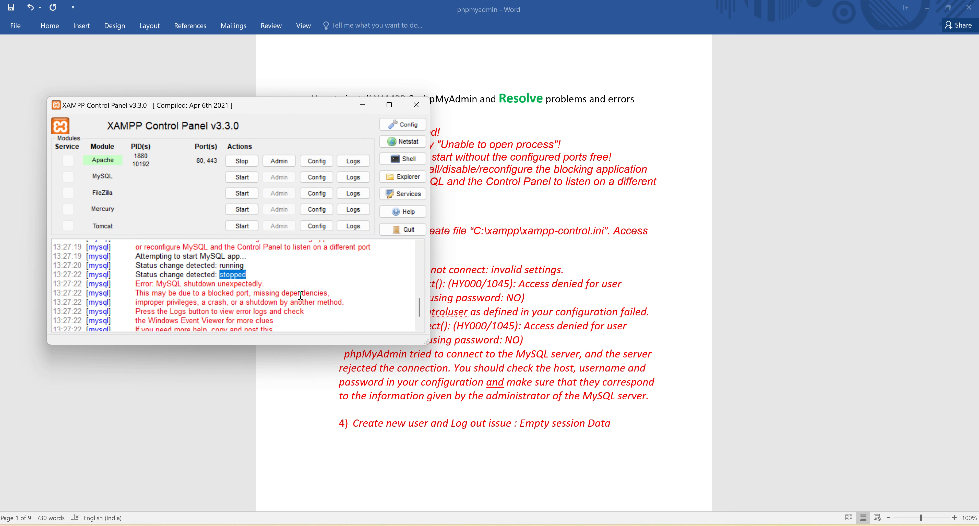
{"action": "scroll", "coordinate": [303, 296], "scroll_direction": "up", "scroll_amount": 1}
{"action": "double_click", "coordinate": [233, 272]}
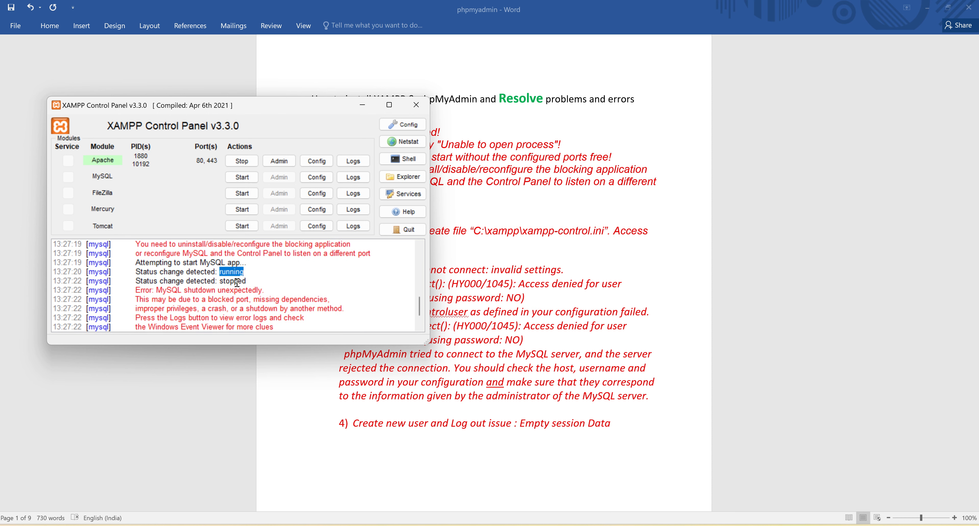
{"action": "double_click", "coordinate": [236, 282]}
{"action": "double_click", "coordinate": [254, 291]}
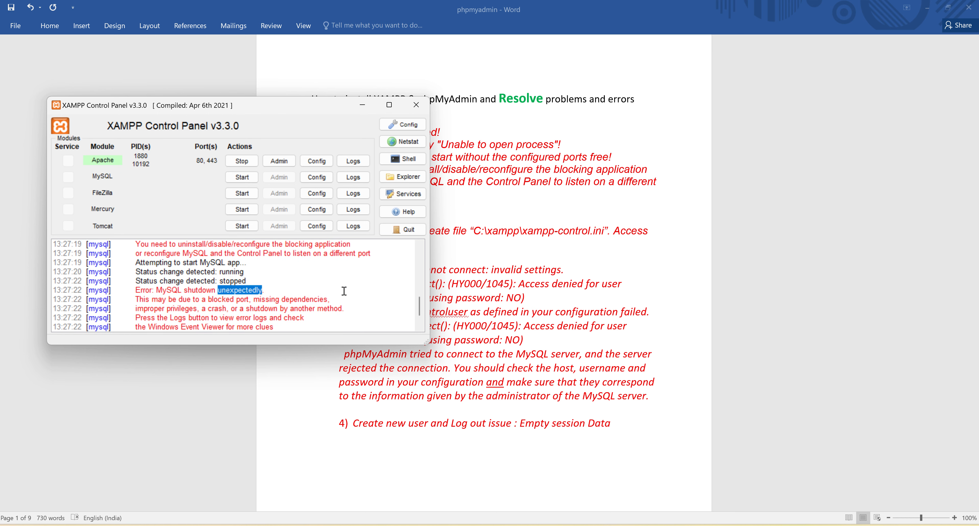
{"action": "scroll", "coordinate": [344, 291], "scroll_direction": "down", "scroll_amount": 1}
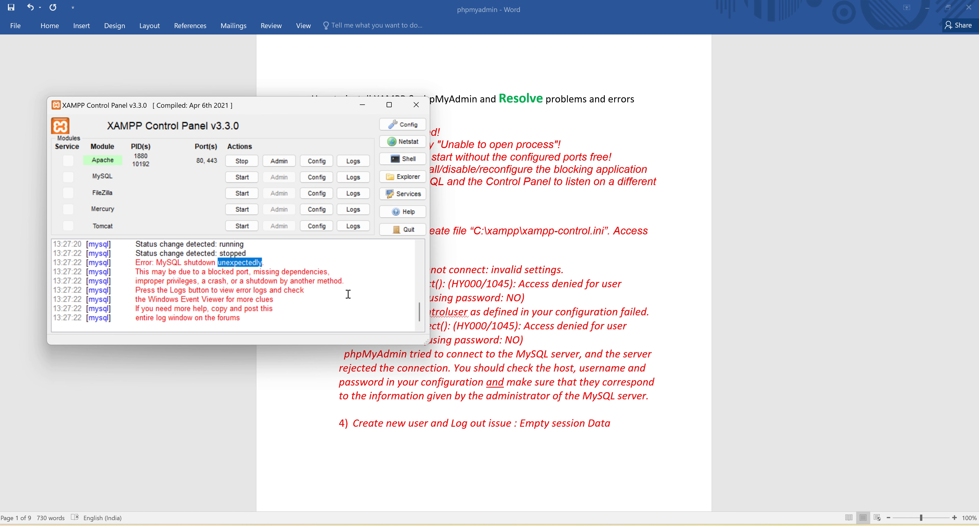
{"action": "scroll", "coordinate": [335, 297], "scroll_direction": "up", "scroll_amount": 2}
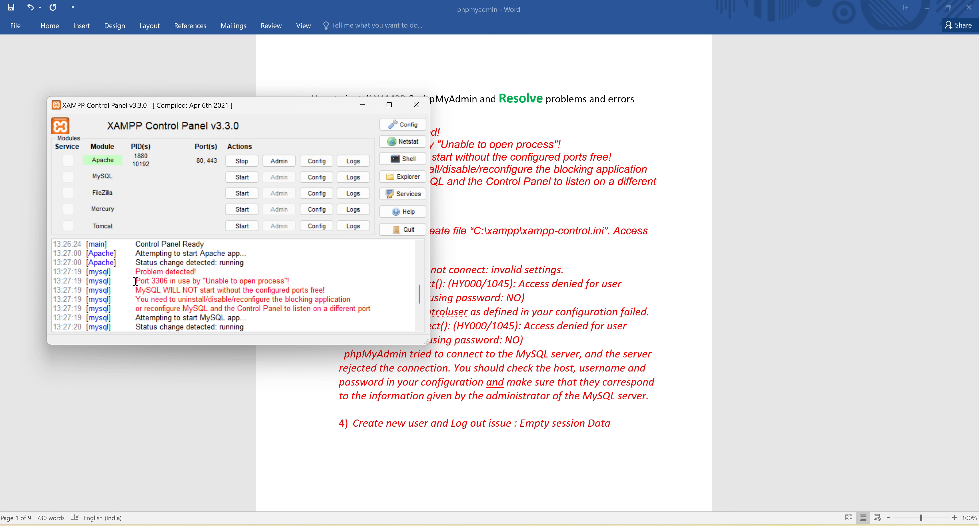
{"action": "left_click_drag", "start_coordinate": [136, 281], "coordinate": [374, 310]}
{"action": "left_click", "coordinate": [299, 299]}
Step: Open the MySQL module's my.ini configuration file in Notepad
{"action": "left_click", "coordinate": [317, 179]}
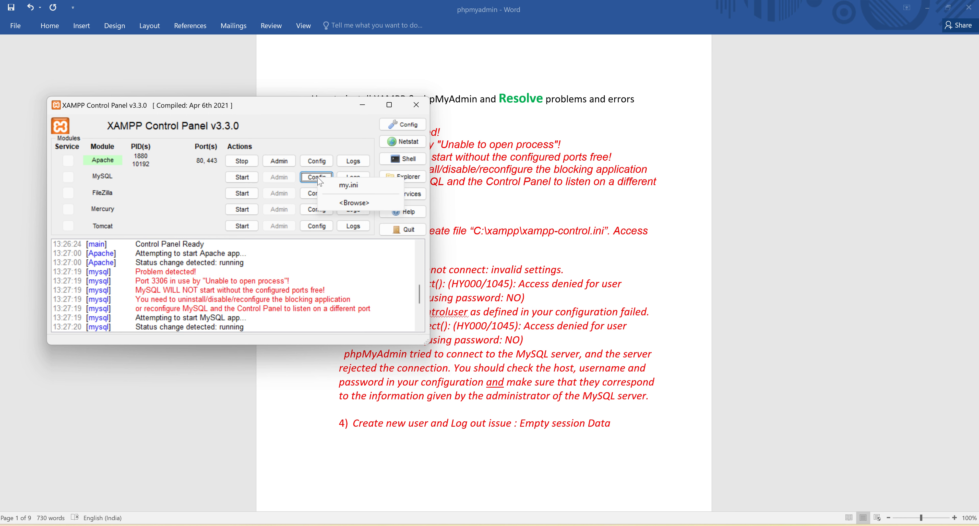
{"action": "left_click", "coordinate": [359, 190]}
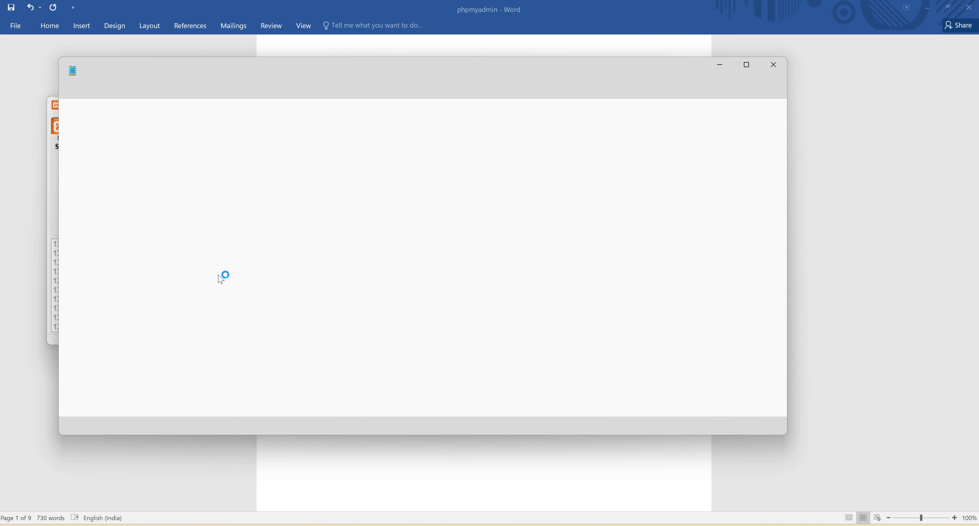
{"action": "left_click", "coordinate": [302, 309]}
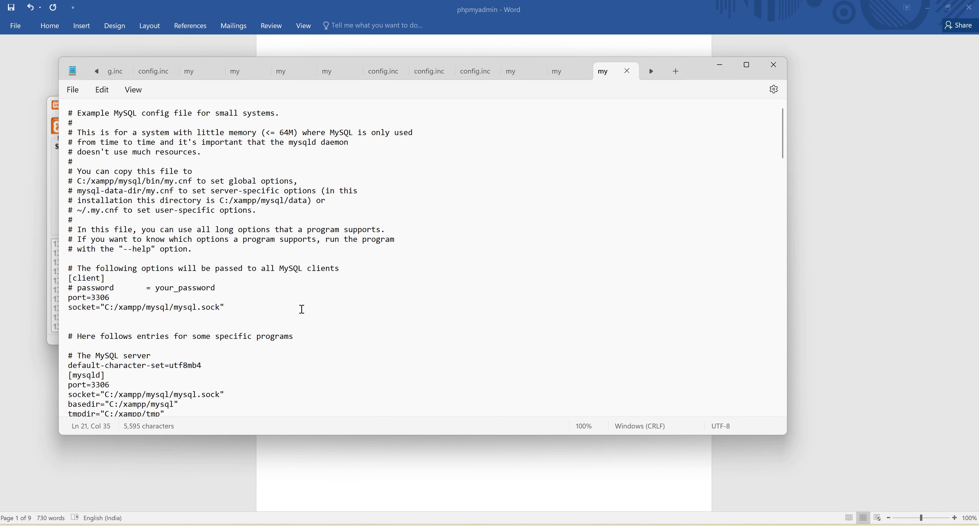
Step: Search my.ini for 3306 and set the port in the [mysqld] section to 3307
{"action": "key", "text": "ctrl+f"}
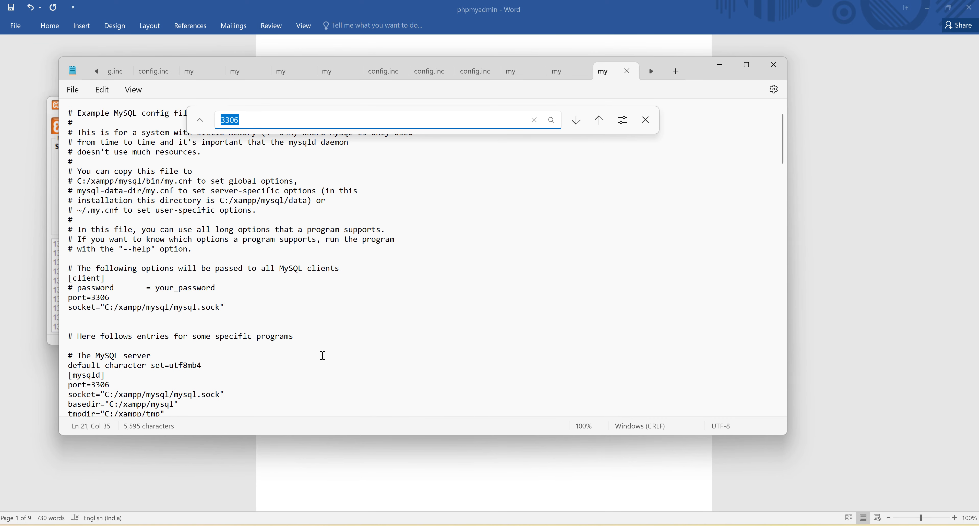
{"action": "left_click", "coordinate": [577, 120]}
{"action": "left_click", "coordinate": [130, 385]}
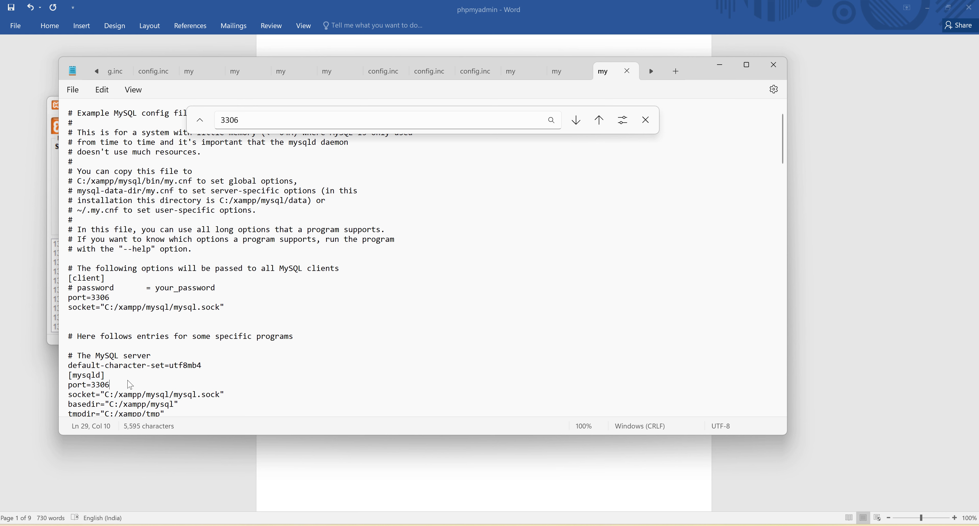
{"action": "key", "text": "BackSpace"}
{"action": "type", "text": "7"}
Step: Go through the remaining 3306 matches in my.ini and set the port in the [client] section to 3307
{"action": "left_click", "coordinate": [576, 120]}
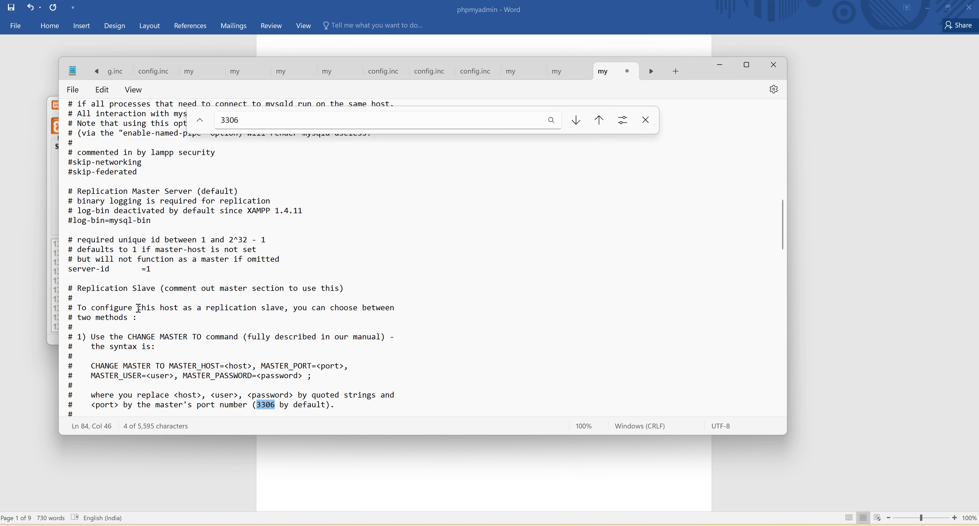
{"action": "left_click", "coordinate": [576, 120]}
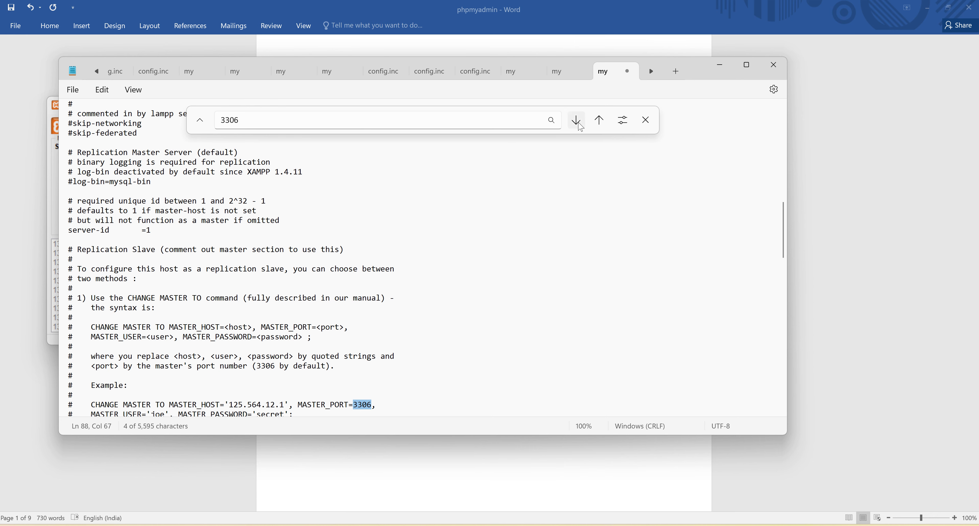
{"action": "left_click", "coordinate": [577, 120]}
{"action": "left_click", "coordinate": [577, 121]}
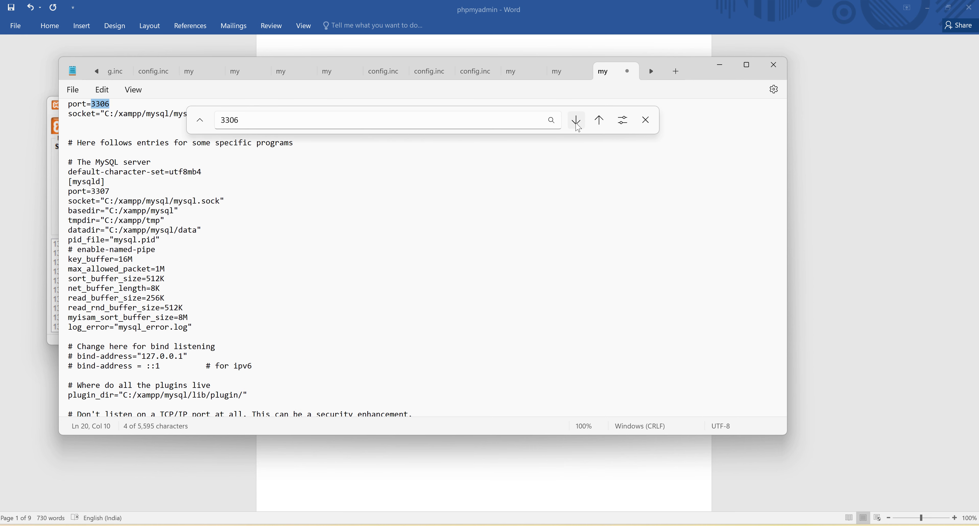
{"action": "scroll", "coordinate": [115, 196], "scroll_direction": "up", "scroll_amount": 4}
{"action": "left_click", "coordinate": [117, 220]}
{"action": "key", "text": "BackSpace"}
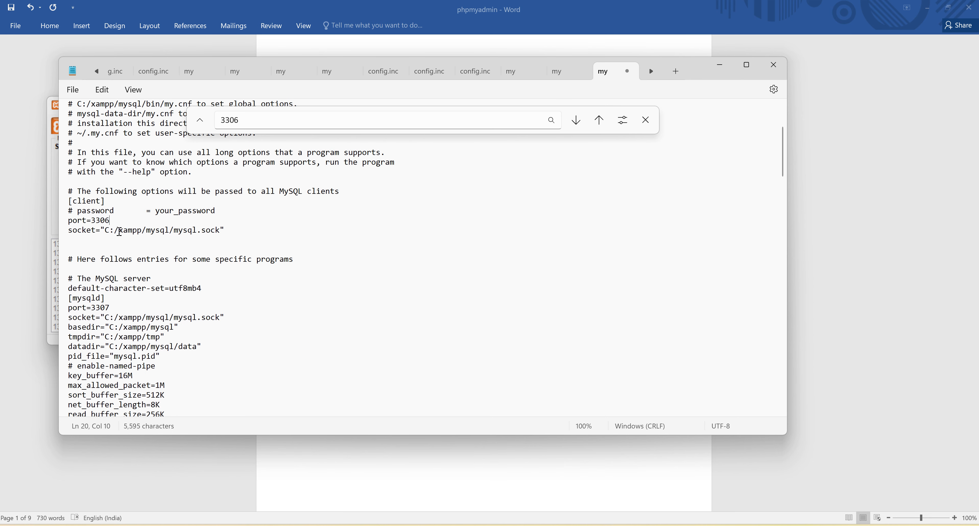
{"action": "type", "text": "7"}
Step: Save my.ini, close the search bar and minimise Notepad
{"action": "left_click", "coordinate": [579, 196]}
{"action": "key", "text": "ctrl+s"}
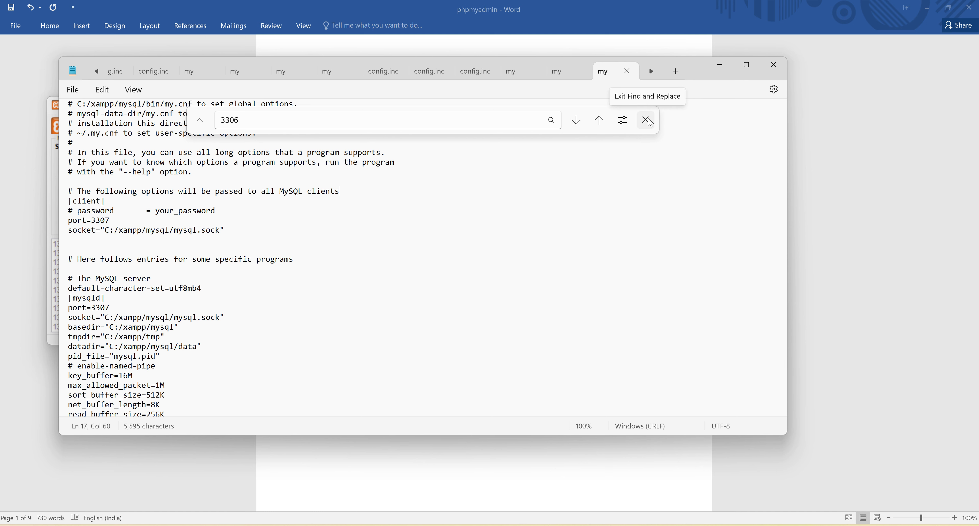
{"action": "left_click", "coordinate": [645, 120]}
{"action": "left_click", "coordinate": [719, 65]}
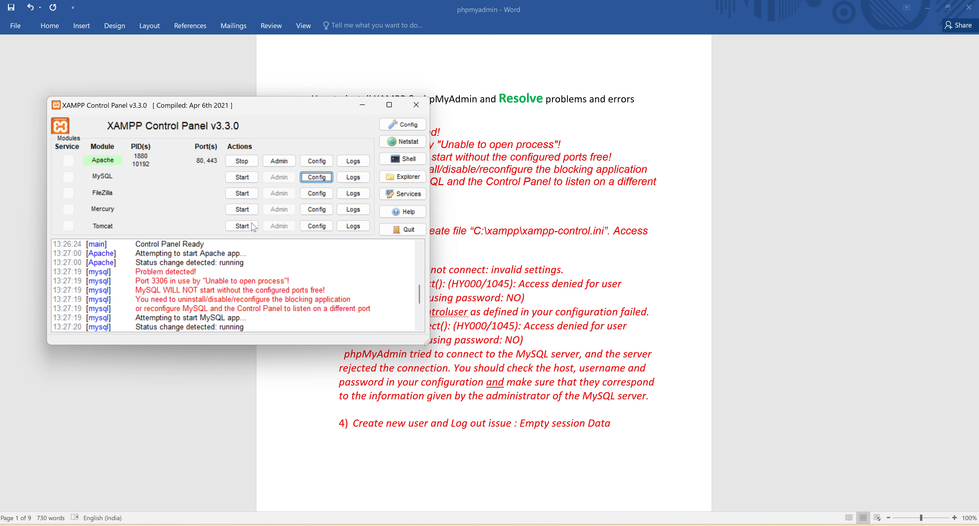
Step: Try to save 3307 as the MySQL main port in the Control Panel's service and port settings
{"action": "left_click", "coordinate": [401, 128]}
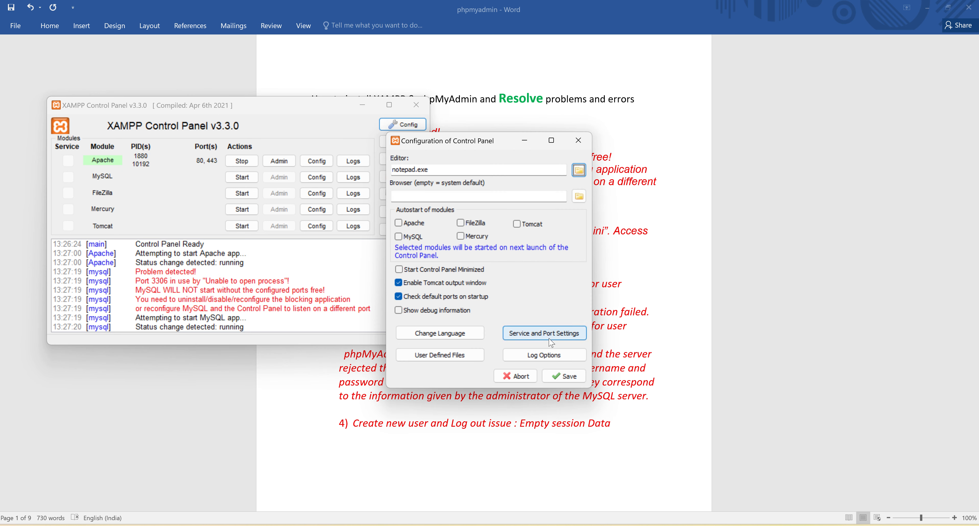
{"action": "left_click", "coordinate": [553, 343]}
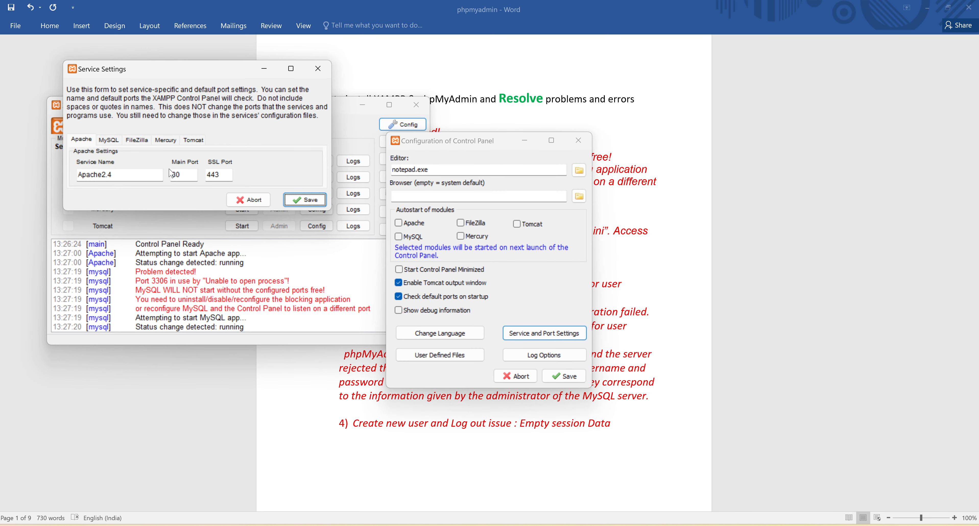
{"action": "left_click", "coordinate": [107, 142]}
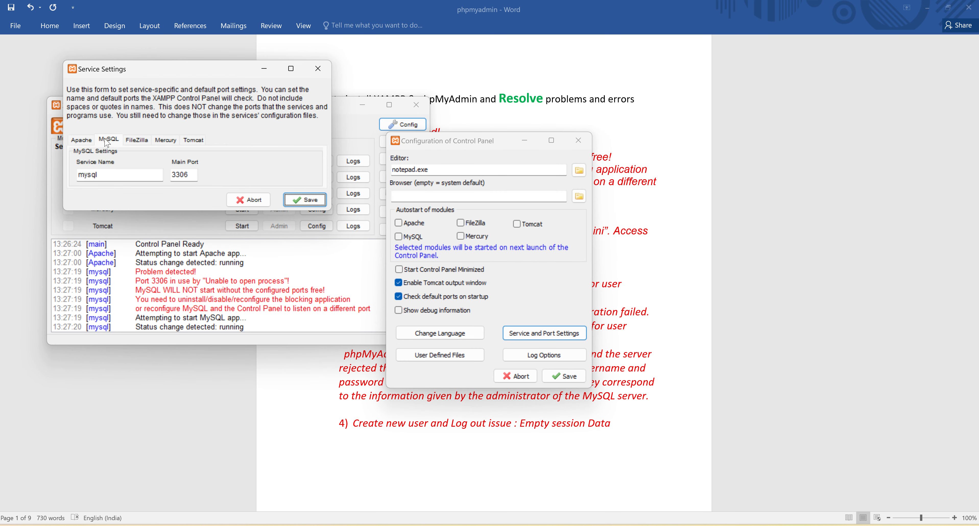
{"action": "left_click", "coordinate": [185, 175]}
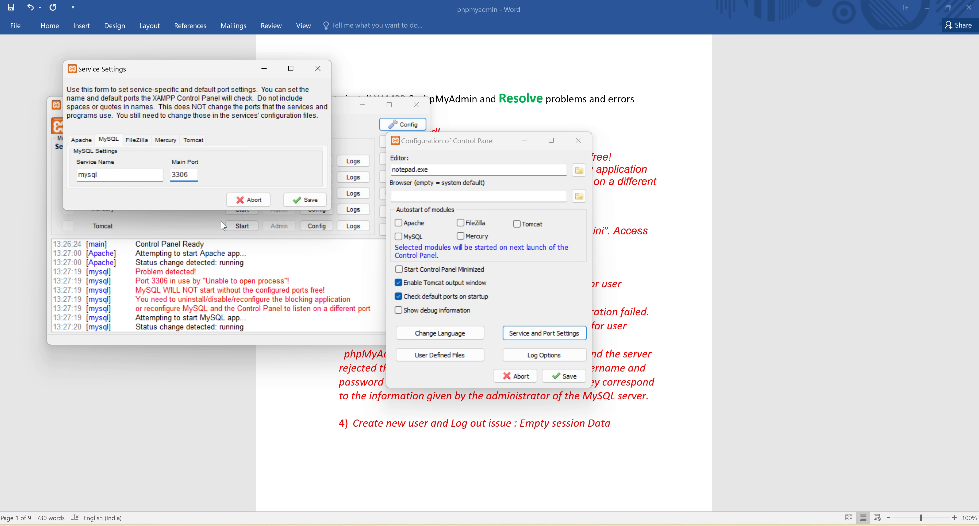
{"action": "type", "text": "7"}
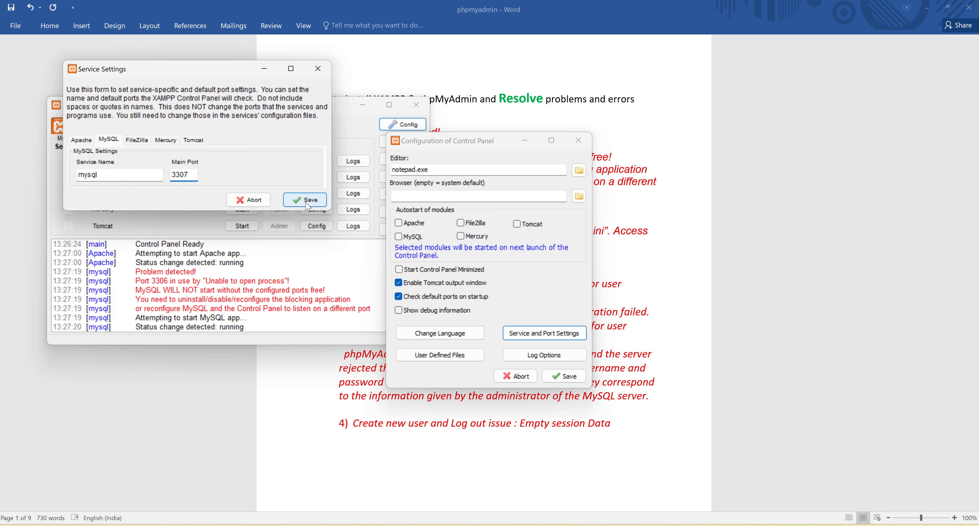
{"action": "left_click", "coordinate": [307, 202]}
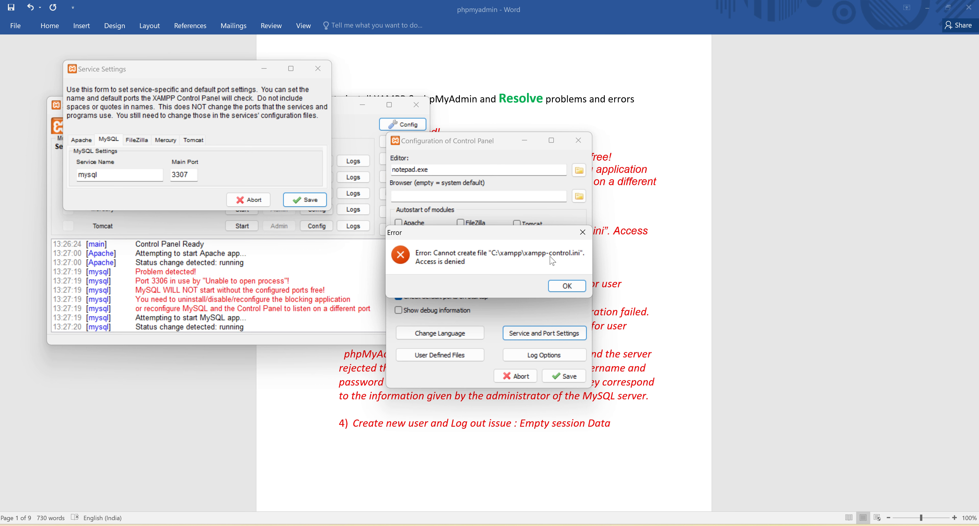
Step: Switch to File Explorer and open the xampp folder on the Windows (C:) drive
{"action": "key", "text": "alt+Tab"}
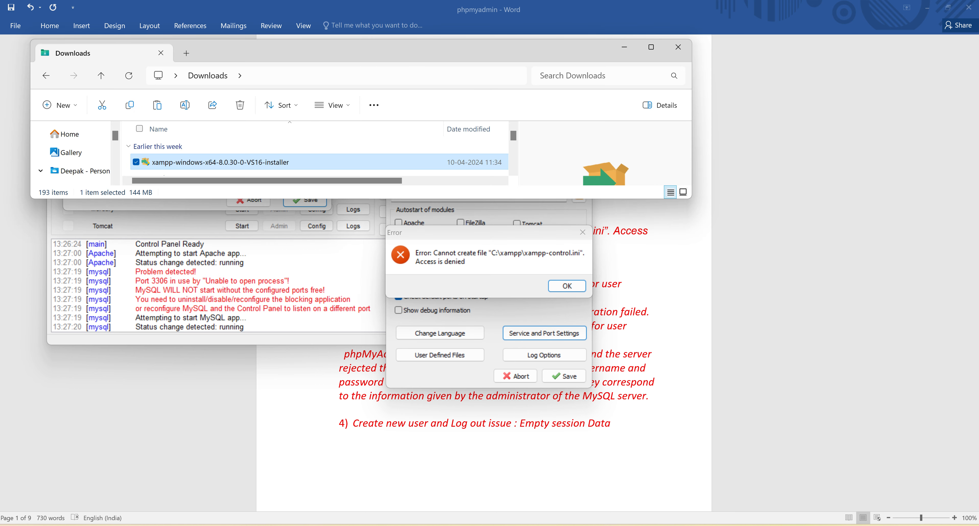
{"action": "scroll", "coordinate": [133, 168], "scroll_direction": "down", "scroll_amount": 1}
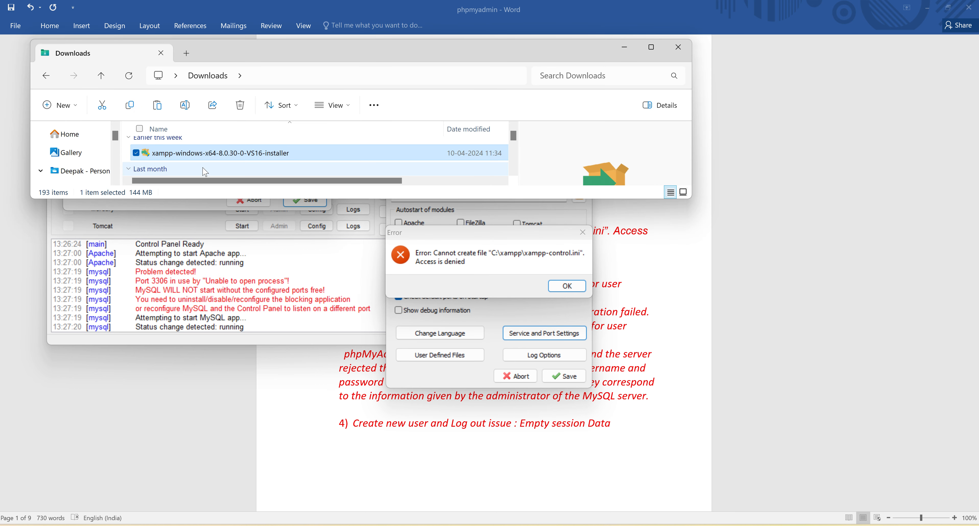
{"action": "scroll", "coordinate": [334, 158], "scroll_direction": "down", "scroll_amount": 2}
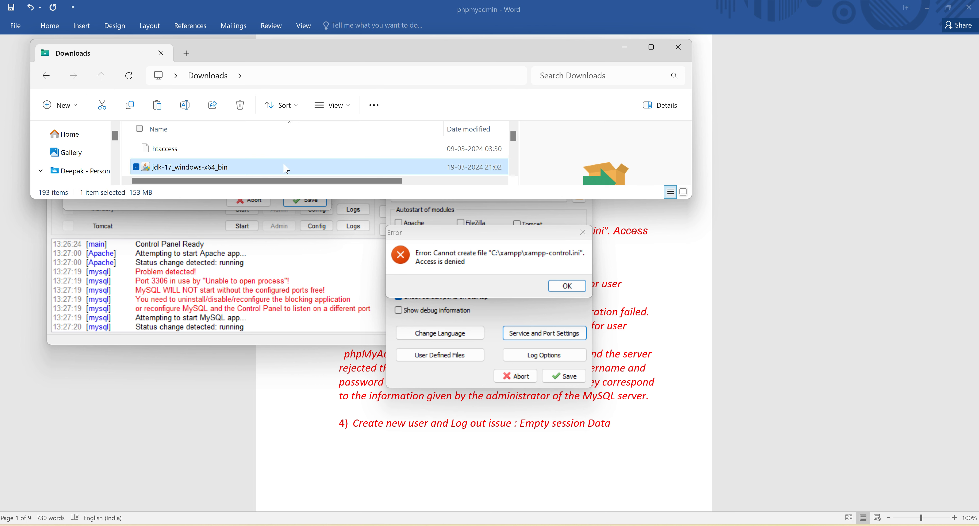
{"action": "scroll", "coordinate": [336, 163], "scroll_direction": "up", "scroll_amount": 2}
{"action": "scroll", "coordinate": [63, 162], "scroll_direction": "down", "scroll_amount": 3}
{"action": "scroll", "coordinate": [63, 162], "scroll_direction": "up", "scroll_amount": 4}
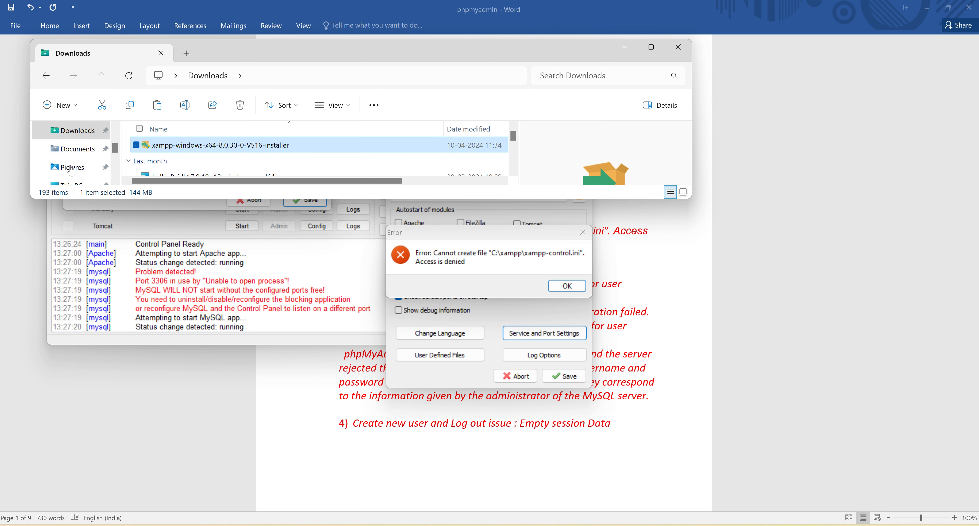
{"action": "scroll", "coordinate": [71, 170], "scroll_direction": "down", "scroll_amount": 1}
{"action": "left_click", "coordinate": [71, 167]}
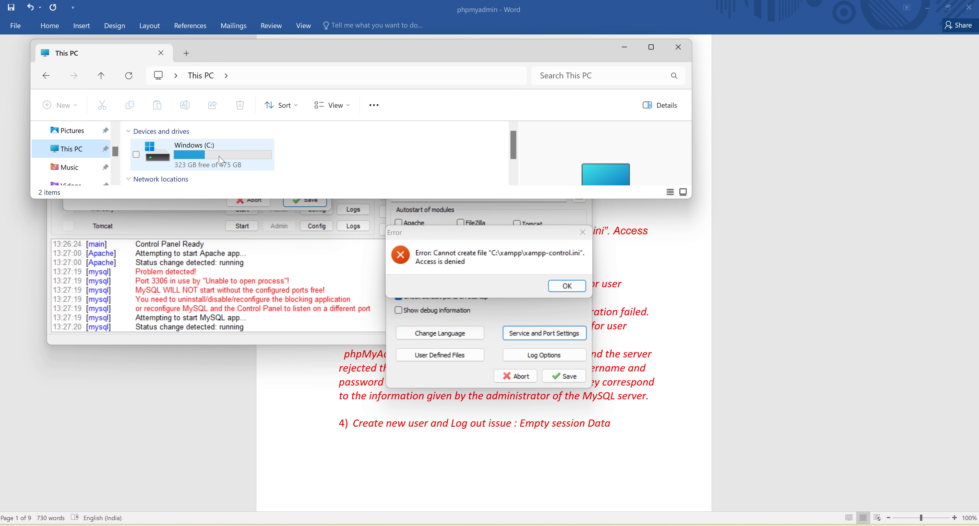
{"action": "double_click", "coordinate": [205, 161]}
{"action": "left_click", "coordinate": [171, 155]}
{"action": "key", "text": "x"}
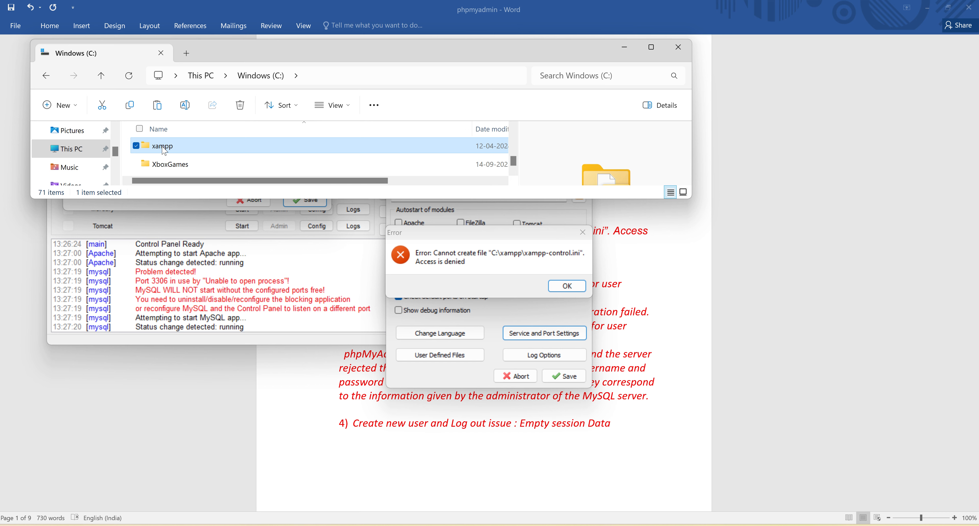
{"action": "double_click", "coordinate": [164, 151]}
Step: Set the xampp-control application's compatibility properties to run this program as an administrator
{"action": "left_click_drag", "start_coordinate": [443, 198], "coordinate": [443, 521]}
{"action": "scroll", "coordinate": [220, 438], "scroll_direction": "down", "scroll_amount": 10}
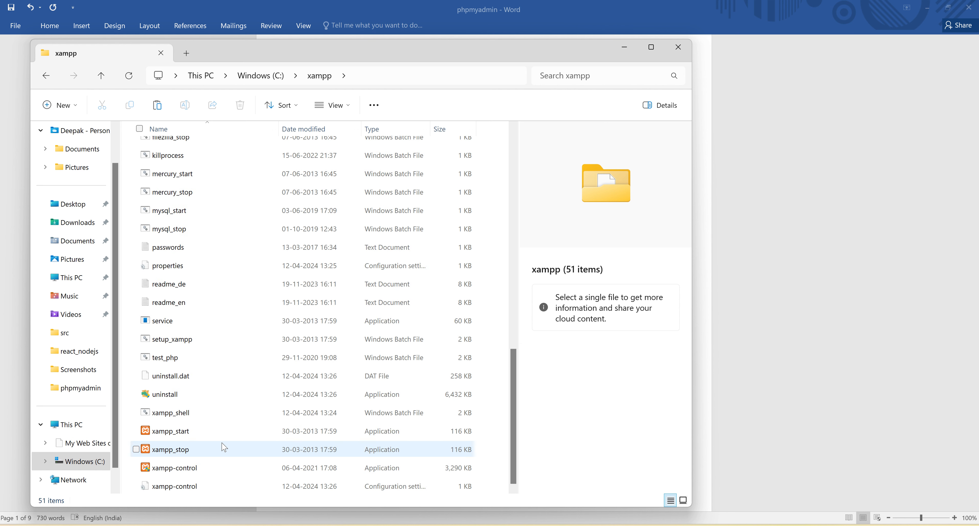
{"action": "left_click", "coordinate": [229, 470]}
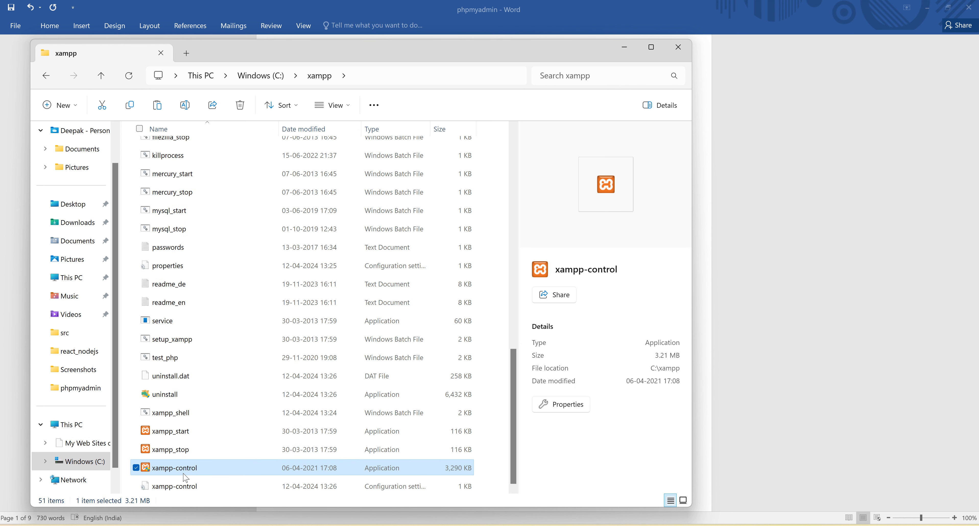
{"action": "right_click", "coordinate": [230, 471]}
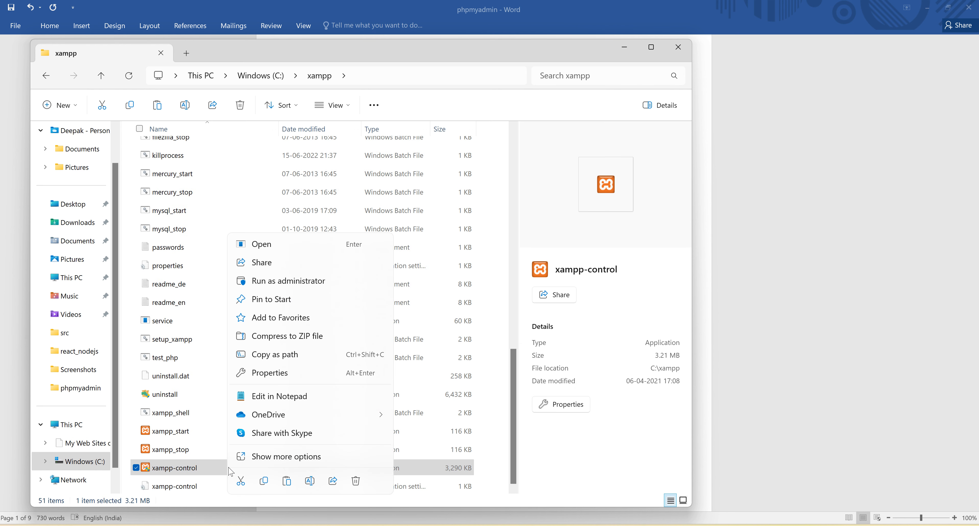
{"action": "left_click", "coordinate": [275, 375]}
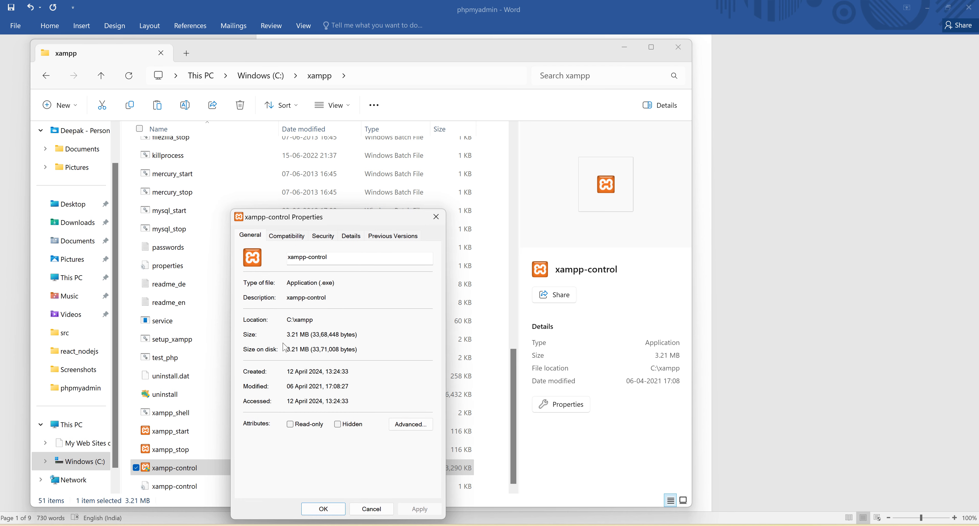
{"action": "left_click", "coordinate": [284, 240]}
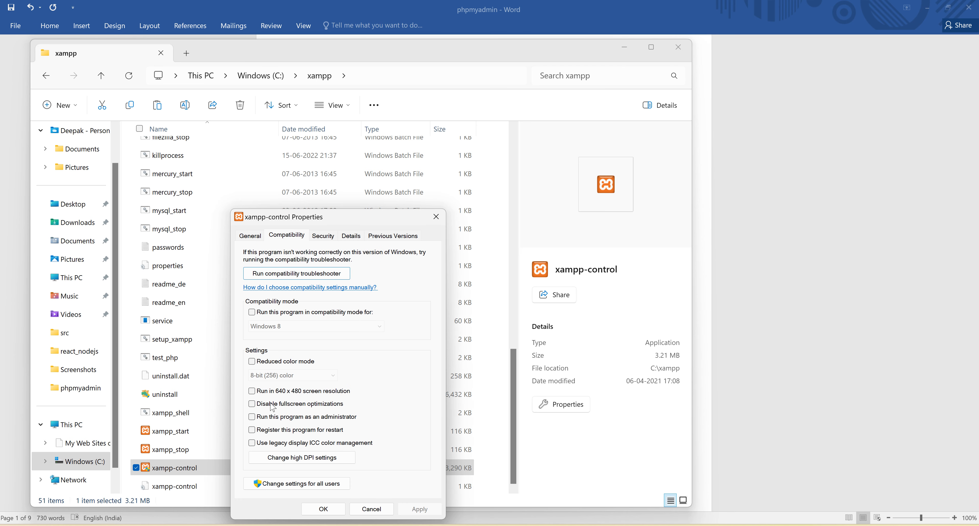
{"action": "left_click", "coordinate": [252, 417]}
{"action": "left_click", "coordinate": [328, 509]}
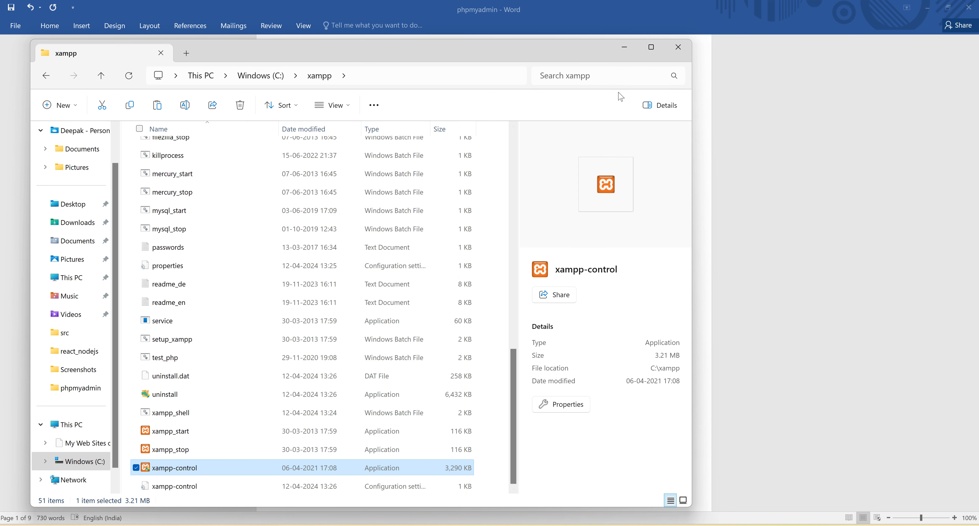
Step: Reduce the height of the File Explorer window and minimise it to return to the XAMPP dialogs
{"action": "left_click", "coordinate": [653, 49]}
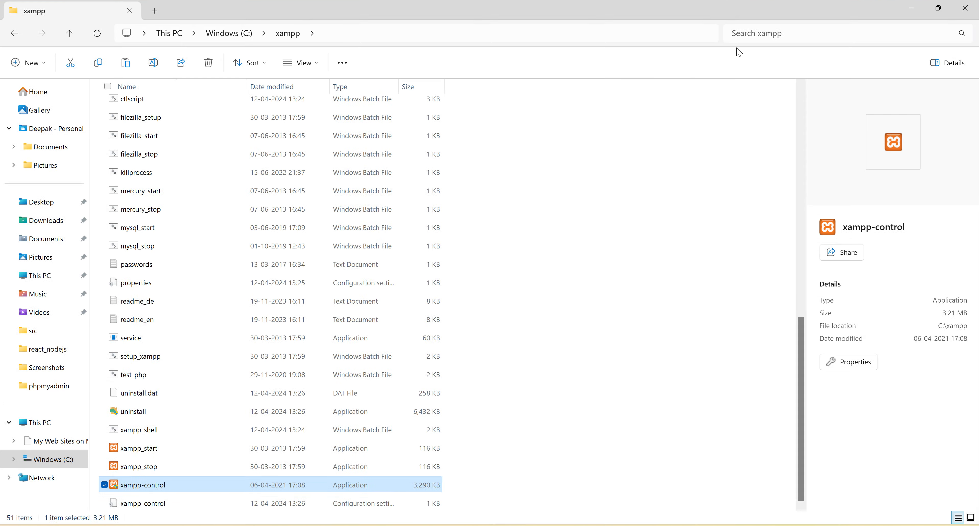
{"action": "left_click", "coordinate": [945, 10]}
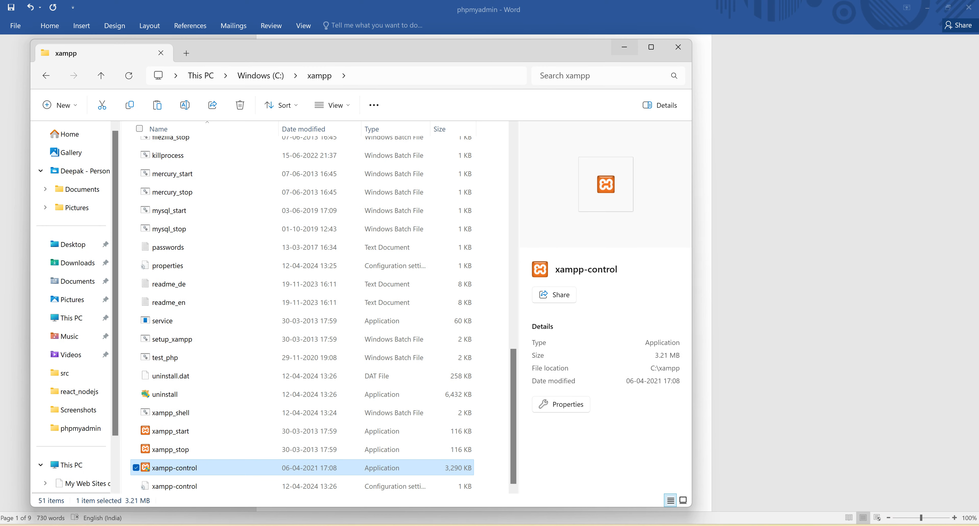
{"action": "left_click_drag", "start_coordinate": [470, 508], "coordinate": [436, 174]}
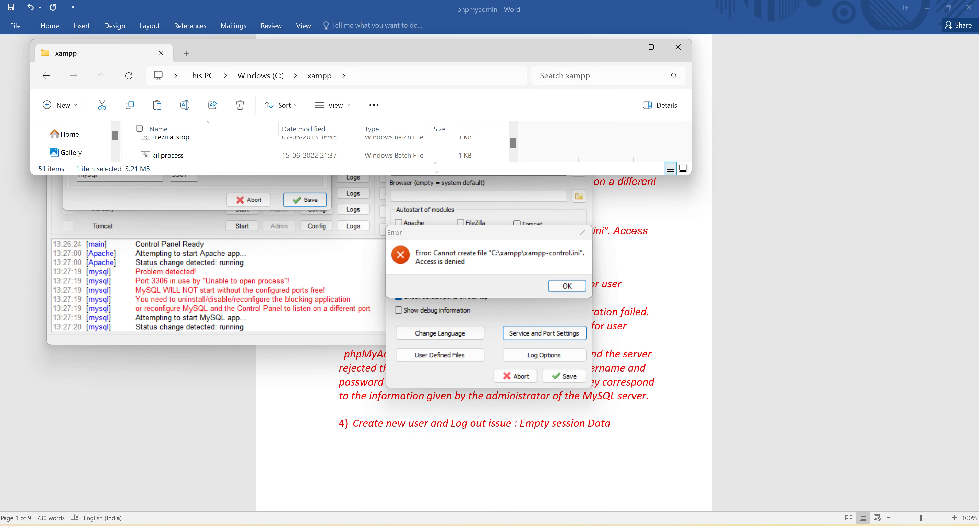
{"action": "left_click", "coordinate": [631, 50]}
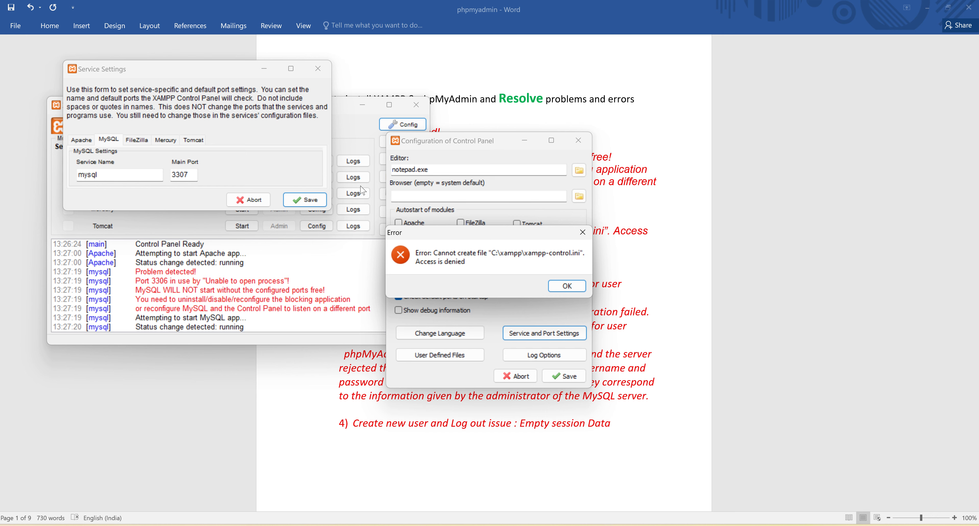
Step: Dismiss the access error and try to save the Control Panel configuration again
{"action": "left_click", "coordinate": [566, 286]}
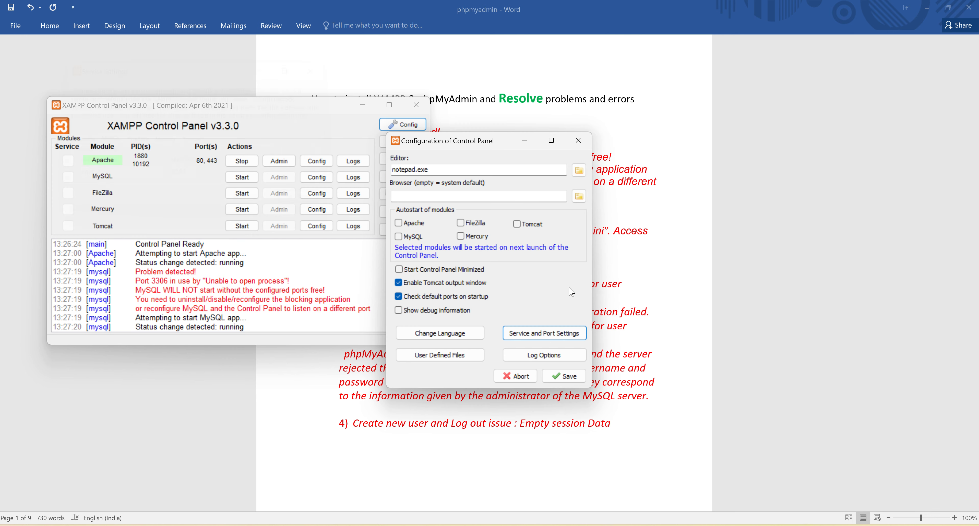
{"action": "left_click", "coordinate": [570, 377]}
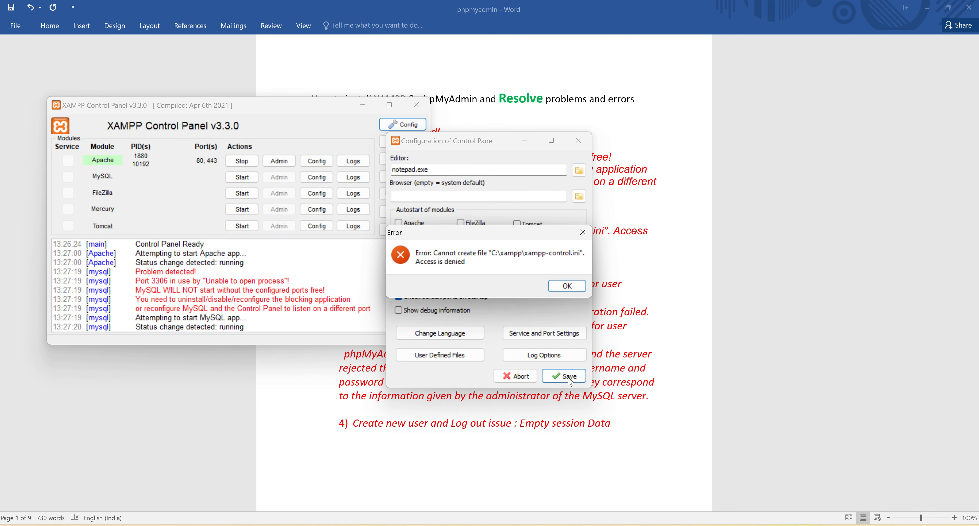
{"action": "left_click", "coordinate": [567, 288]}
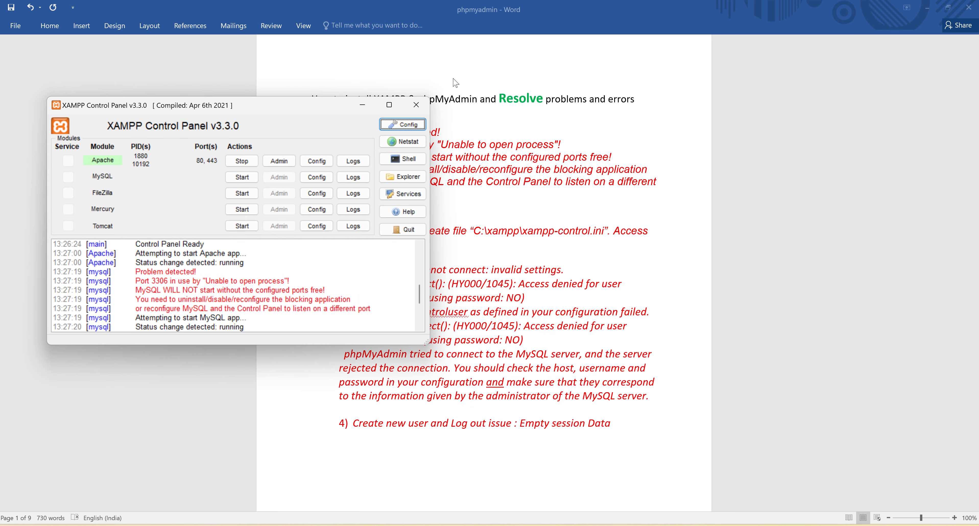
Step: Close the XAMPP Control Panel and relaunch it through Windows search
{"action": "left_click", "coordinate": [418, 103]}
{"action": "key", "text": "super"}
{"action": "type", "text": "x"}
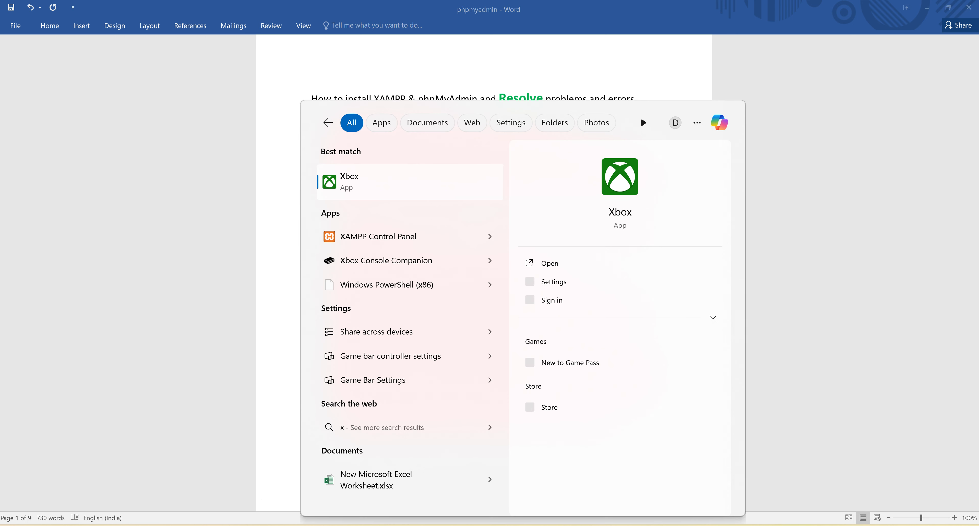
{"action": "left_click", "coordinate": [401, 224]}
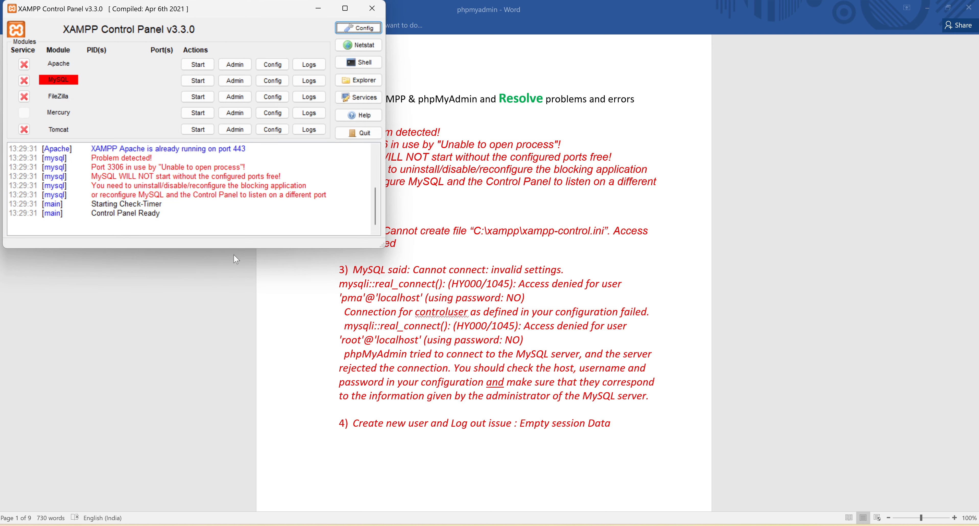
Step: Set the MySQL main port to 3307 in the service and port settings and save the Control Panel configuration
{"action": "left_click", "coordinate": [358, 27]}
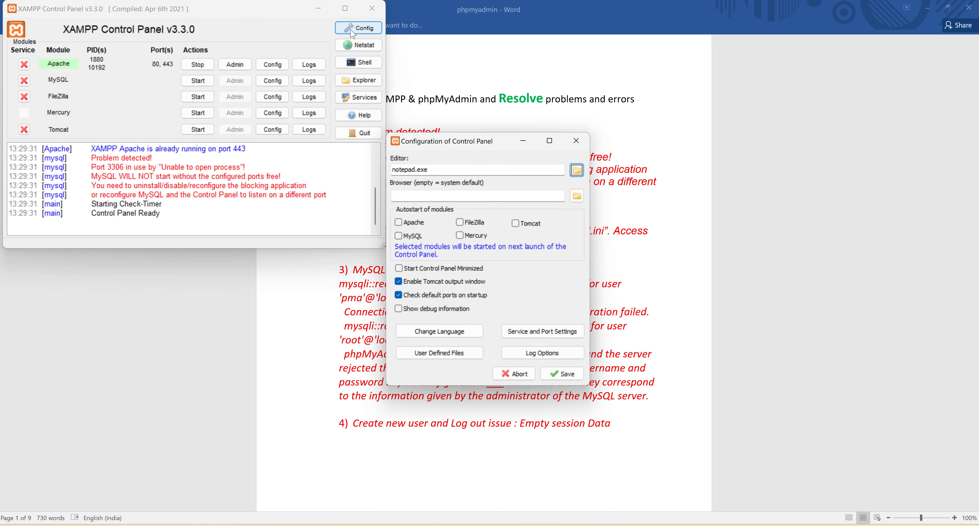
{"action": "left_click", "coordinate": [537, 336]}
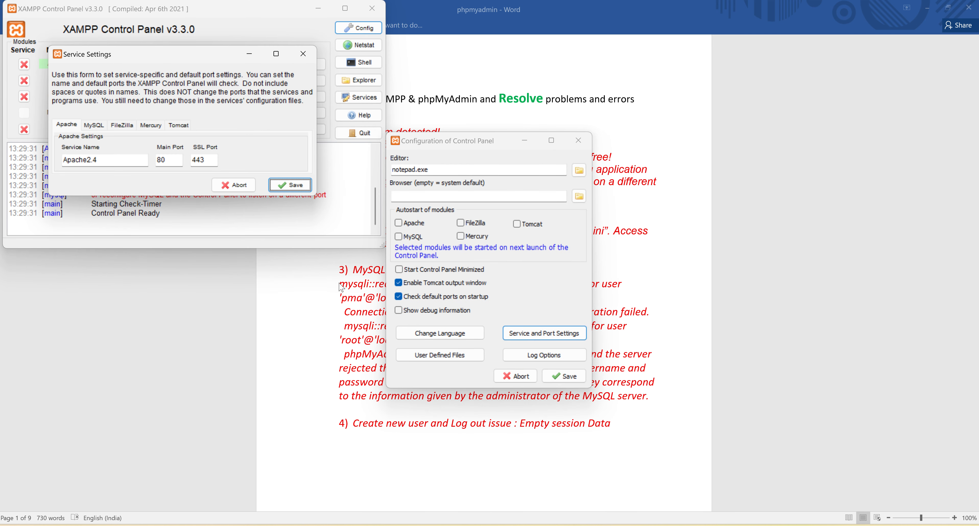
{"action": "left_click", "coordinate": [94, 125]}
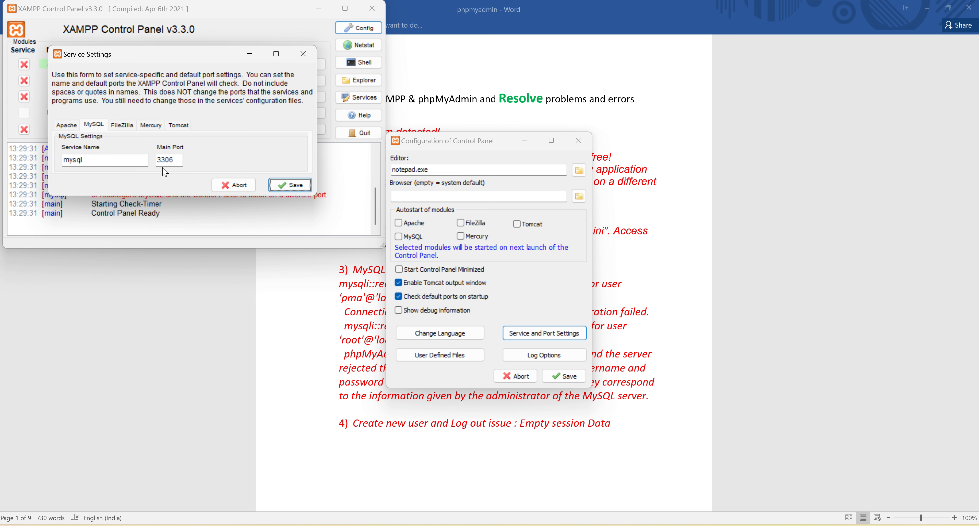
{"action": "left_click", "coordinate": [178, 161]}
{"action": "key", "text": "BackSpace"}
{"action": "type", "text": "7"}
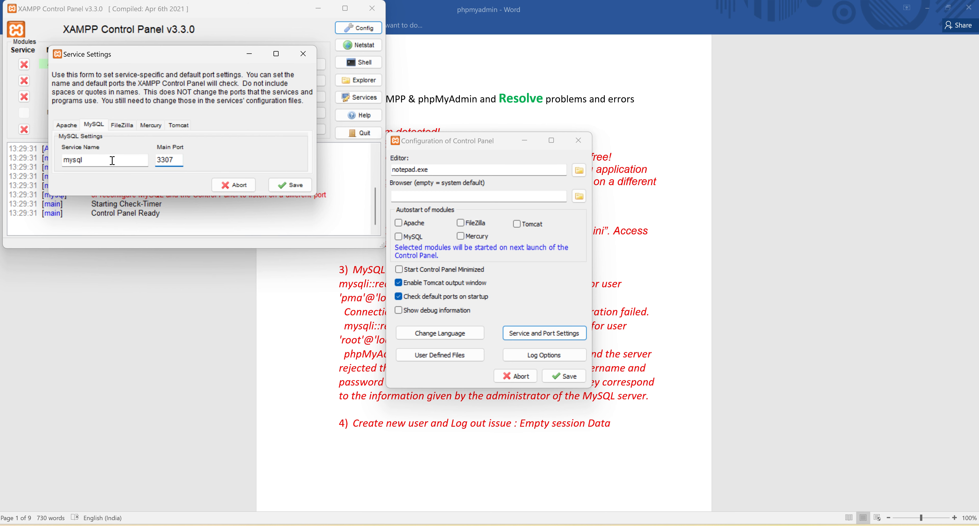
{"action": "left_click", "coordinate": [302, 185]}
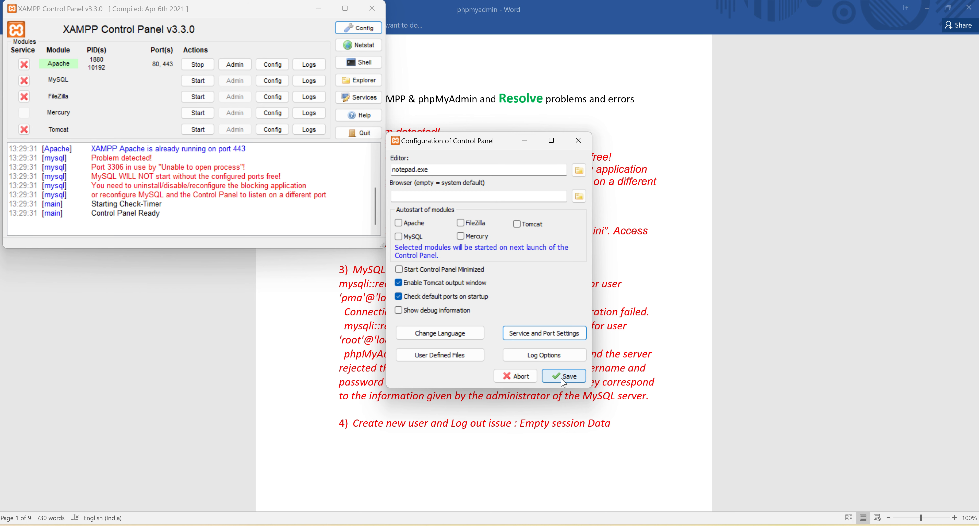
{"action": "left_click", "coordinate": [564, 381]}
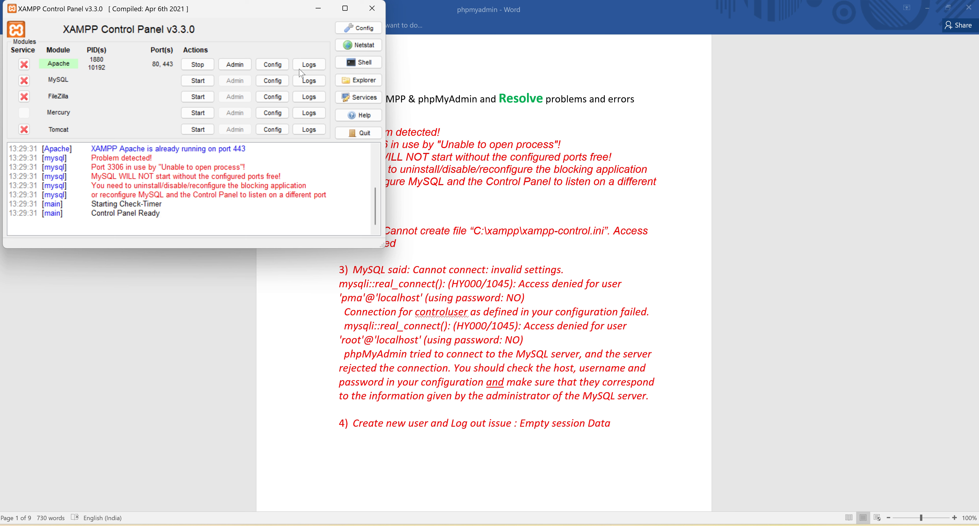
Step: Start the MySQL module and review its startup entries in the Control Panel log
{"action": "left_click", "coordinate": [201, 85]}
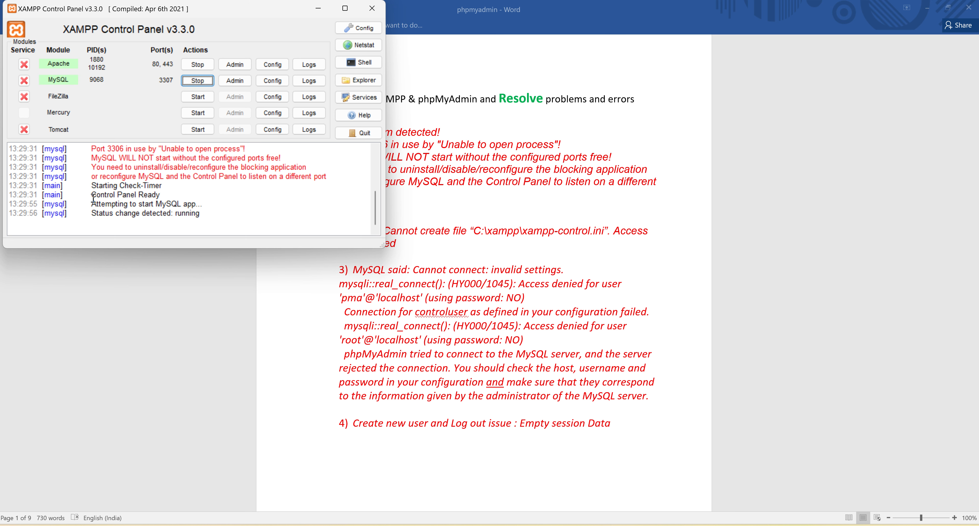
{"action": "double_click", "coordinate": [93, 197]}
{"action": "left_click", "coordinate": [115, 212]}
{"action": "left_click_drag", "start_coordinate": [114, 213], "coordinate": [133, 211]}
{"action": "left_click", "coordinate": [169, 203]}
{"action": "double_click", "coordinate": [169, 204]}
{"action": "left_click", "coordinate": [189, 204]}
{"action": "double_click", "coordinate": [151, 216]}
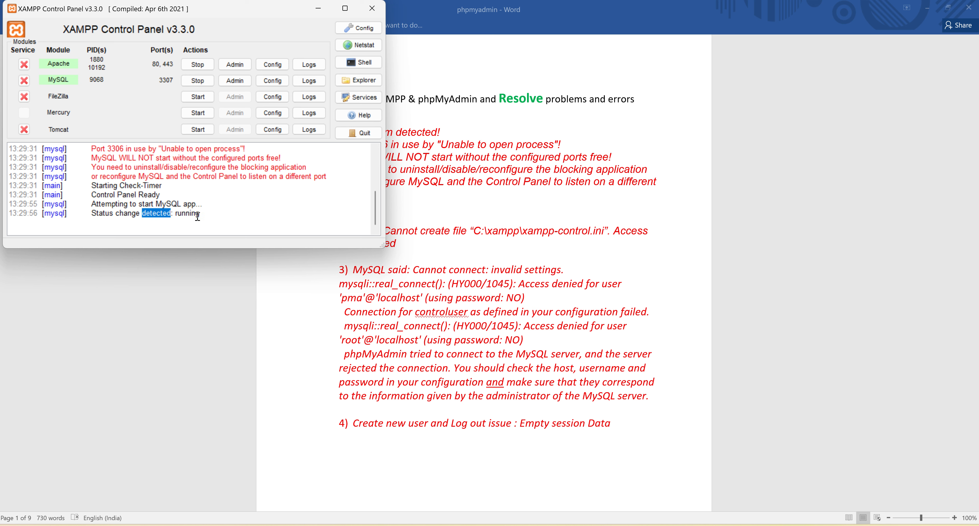
{"action": "double_click", "coordinate": [195, 215]}
{"action": "left_click", "coordinate": [187, 215]}
{"action": "double_click", "coordinate": [187, 215]}
{"action": "left_click", "coordinate": [233, 217]}
{"action": "scroll", "coordinate": [238, 204], "scroll_direction": "up", "scroll_amount": 1}
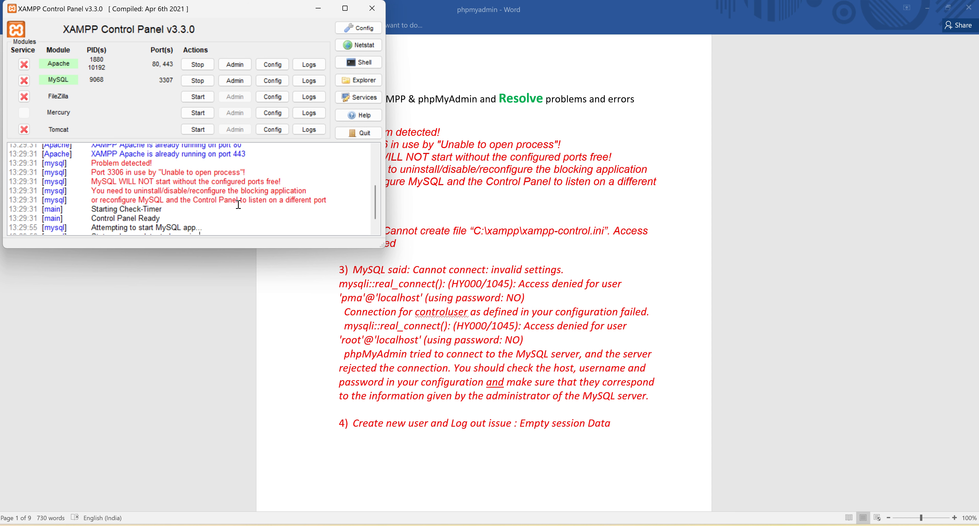
{"action": "scroll", "coordinate": [238, 204], "scroll_direction": "down", "scroll_amount": 1}
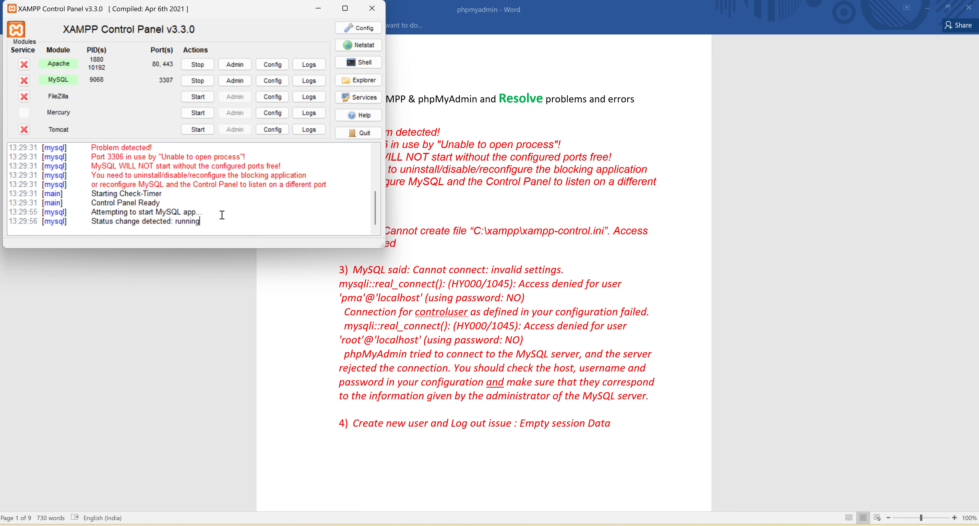
Step: Reposition the Control Panel window, open the MySQL admin page in the browser and dismiss the restore-pages prompt
{"action": "left_click_drag", "start_coordinate": [285, 10], "coordinate": [575, 380]}
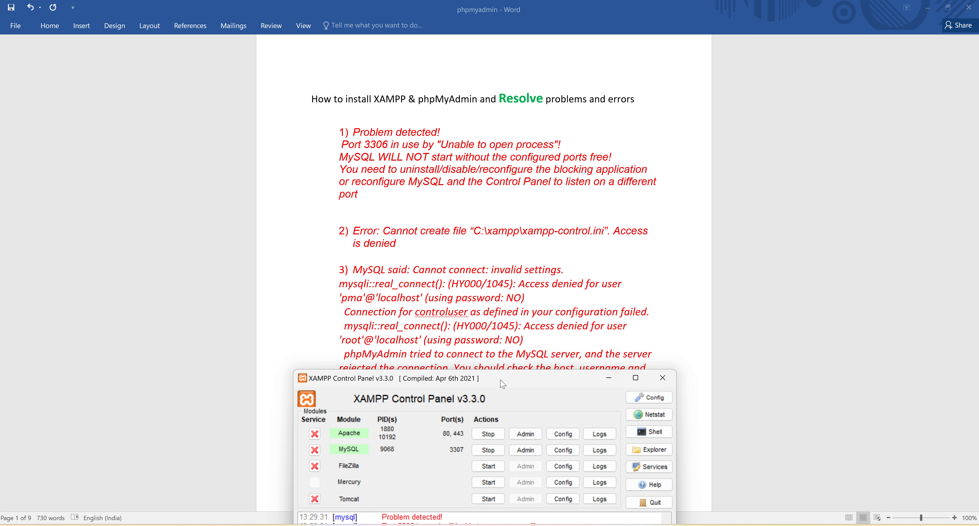
{"action": "left_click_drag", "start_coordinate": [502, 384], "coordinate": [408, 62]}
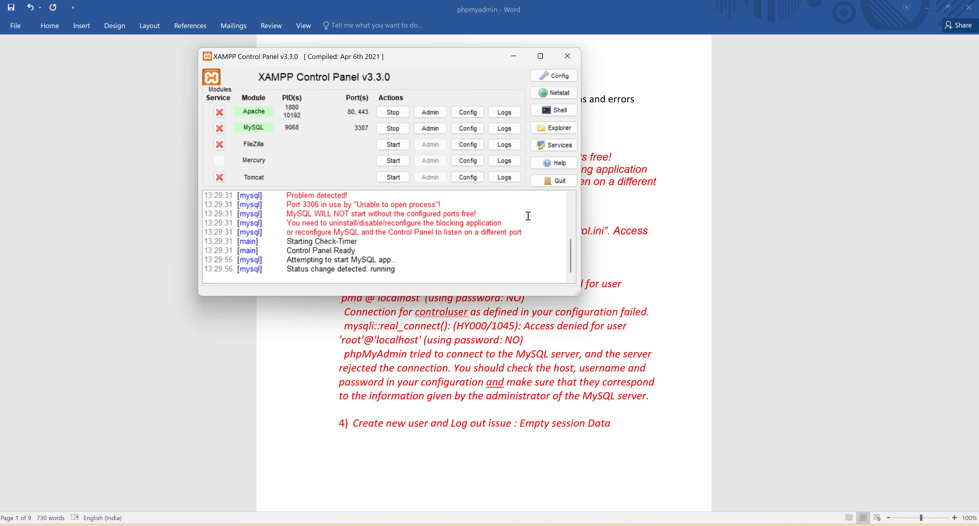
{"action": "left_click", "coordinate": [421, 272]}
{"action": "left_click", "coordinate": [485, 265]}
{"action": "left_click", "coordinate": [429, 133]}
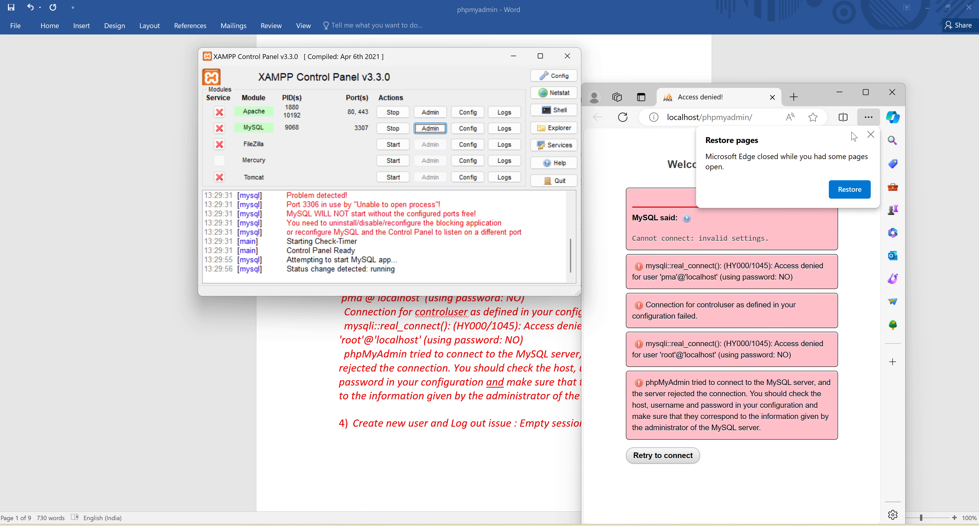
{"action": "left_click", "coordinate": [871, 134]}
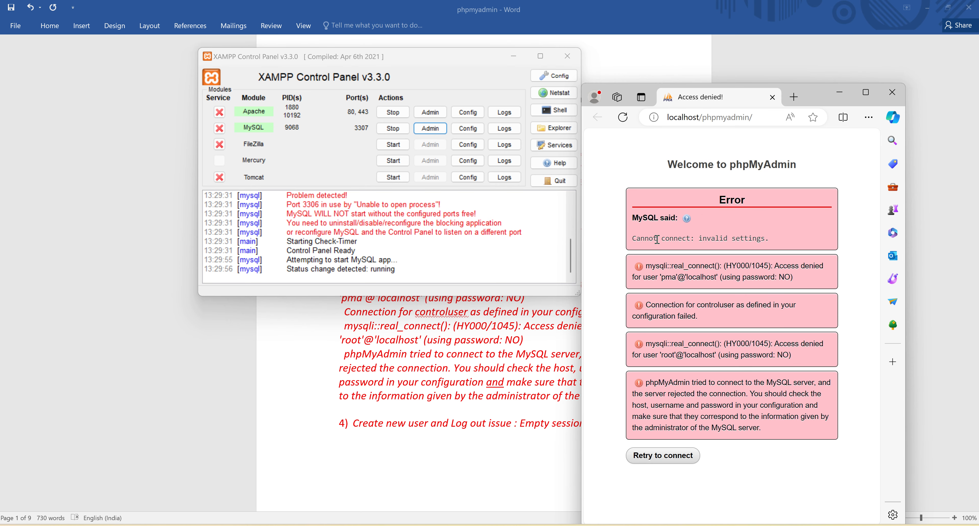
Step: Examine the MySQL connection error messages on the phpMyAdmin page
{"action": "left_click_drag", "start_coordinate": [632, 239], "coordinate": [789, 245]}
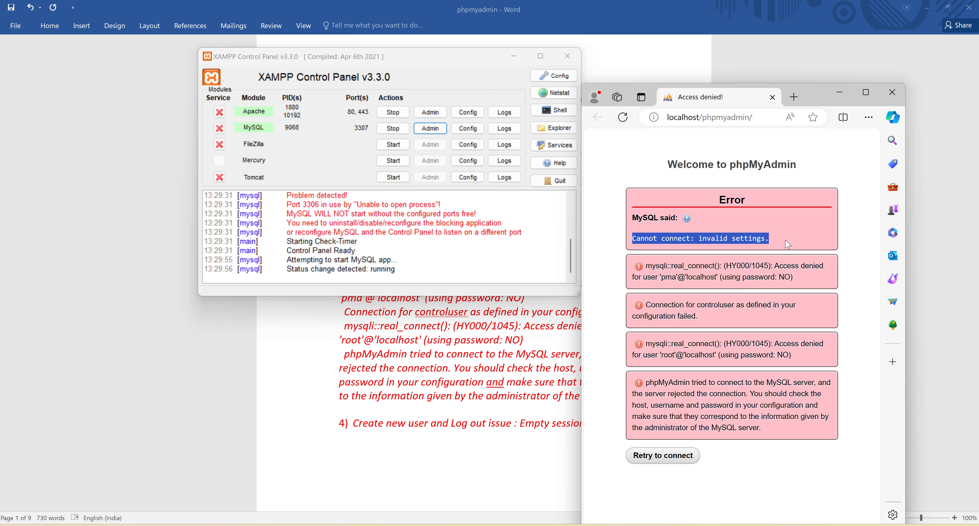
{"action": "left_click", "coordinate": [706, 266]}
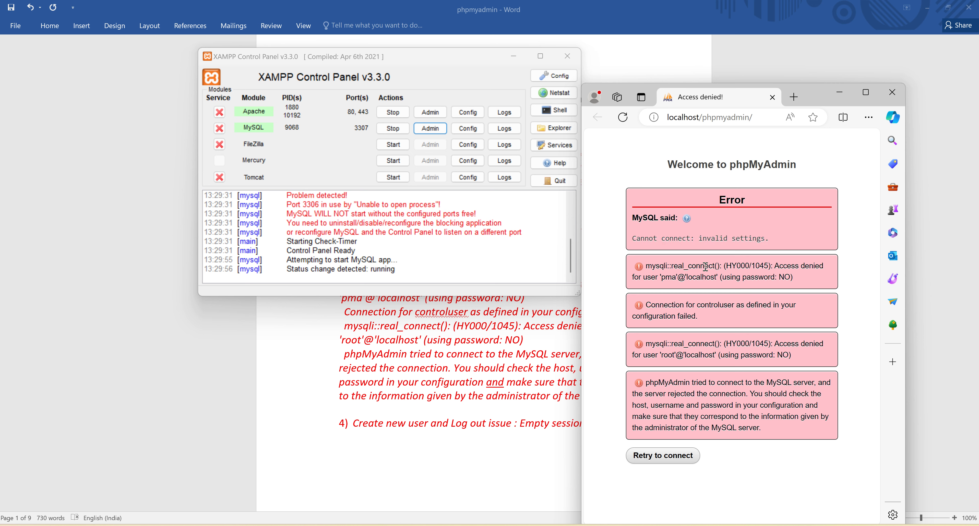
{"action": "double_click", "coordinate": [706, 266]}
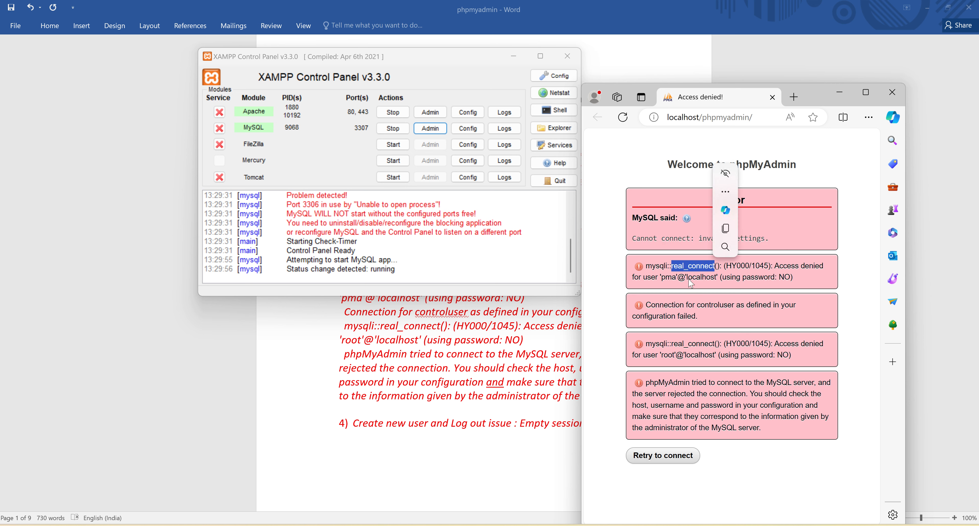
{"action": "double_click", "coordinate": [704, 278]}
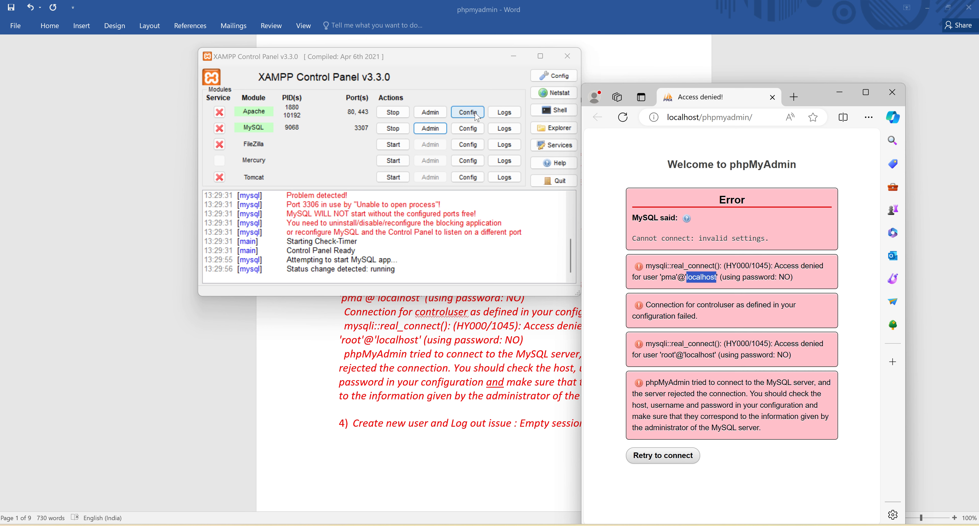
Step: Open the MySQL my.ini configuration file and bring up the text search
{"action": "left_click", "coordinate": [476, 135]}
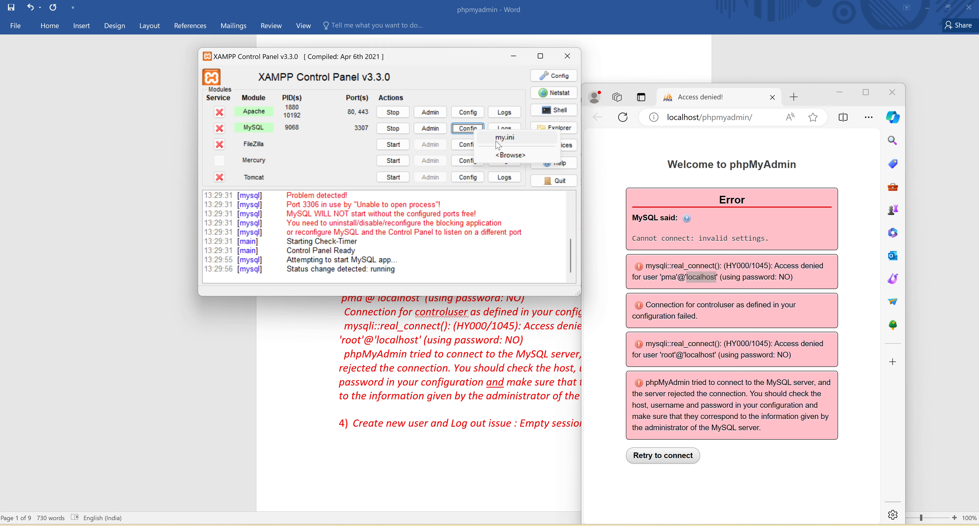
{"action": "left_click", "coordinate": [511, 144]}
{"action": "left_click", "coordinate": [374, 323]}
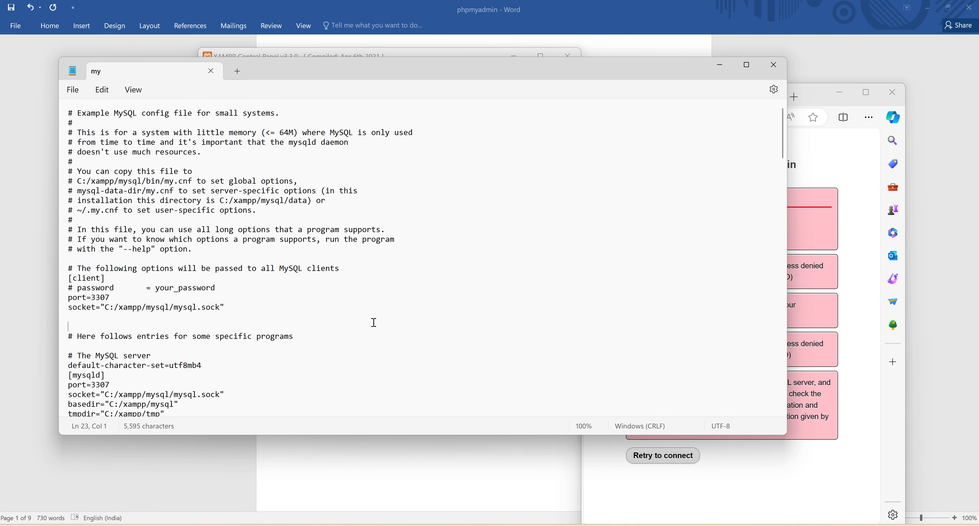
{"action": "key", "text": "ctrl+f"}
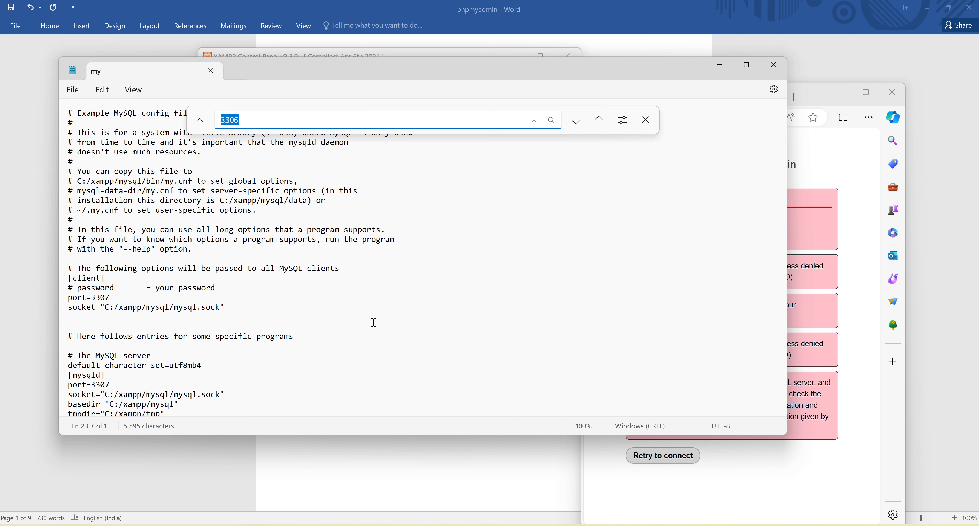
Step: Return to the XAMPP Control Panel, reopen MySQL's my.ini and look through its port and server settings
{"action": "left_click", "coordinate": [506, 500]}
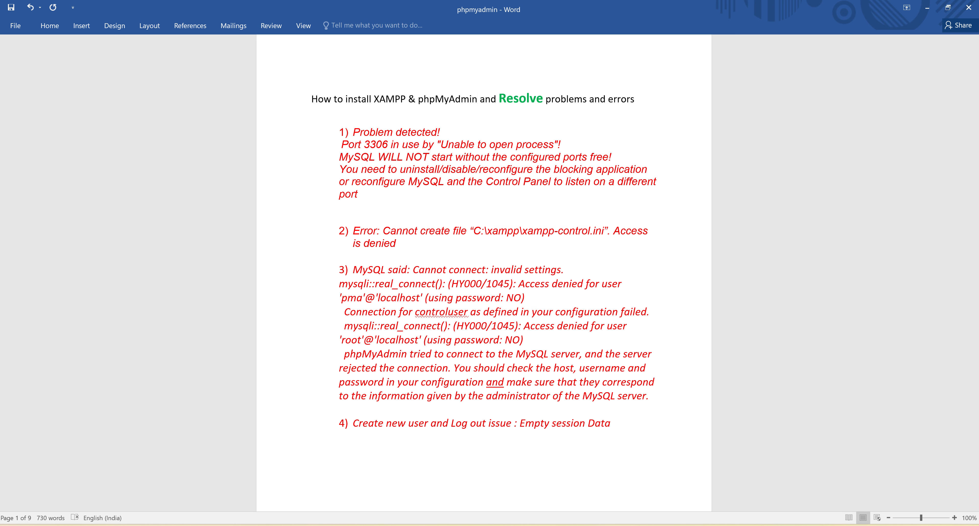
{"action": "key", "text": "alt+Tab"}
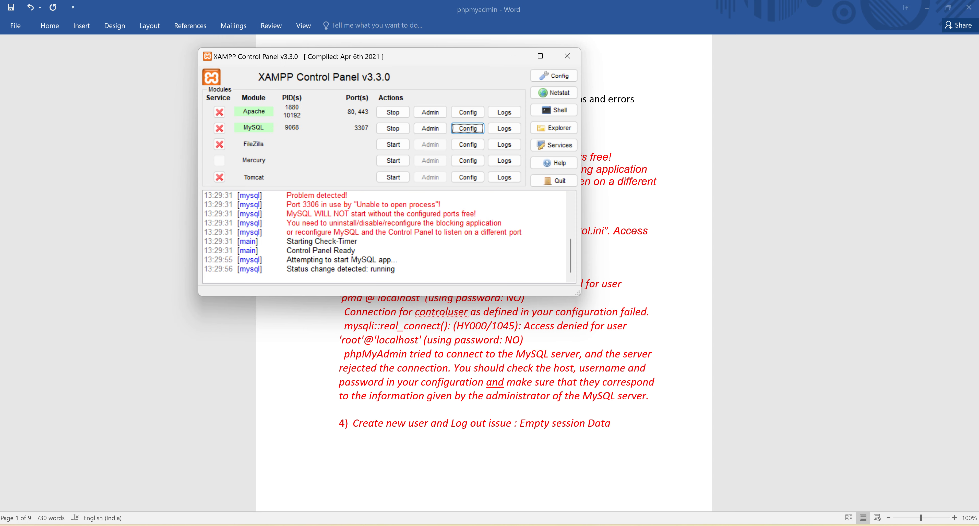
{"action": "left_click", "coordinate": [474, 129]}
{"action": "left_click", "coordinate": [502, 138]}
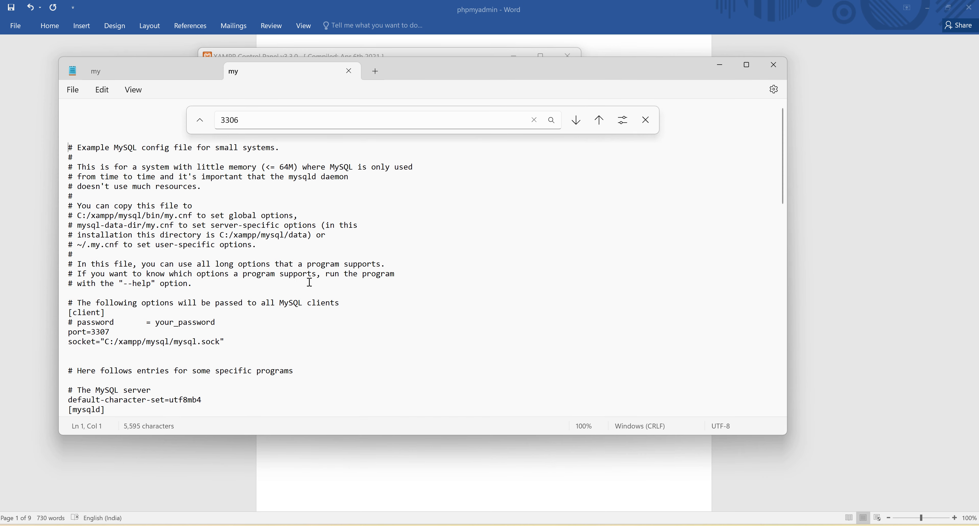
{"action": "scroll", "coordinate": [327, 325], "scroll_direction": "down", "scroll_amount": 20}
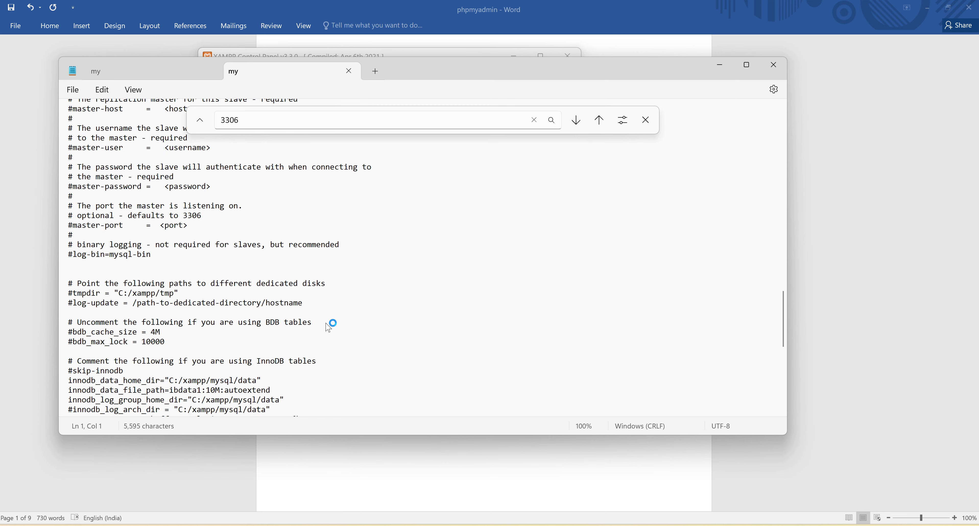
{"action": "scroll", "coordinate": [327, 327], "scroll_direction": "down", "scroll_amount": 8}
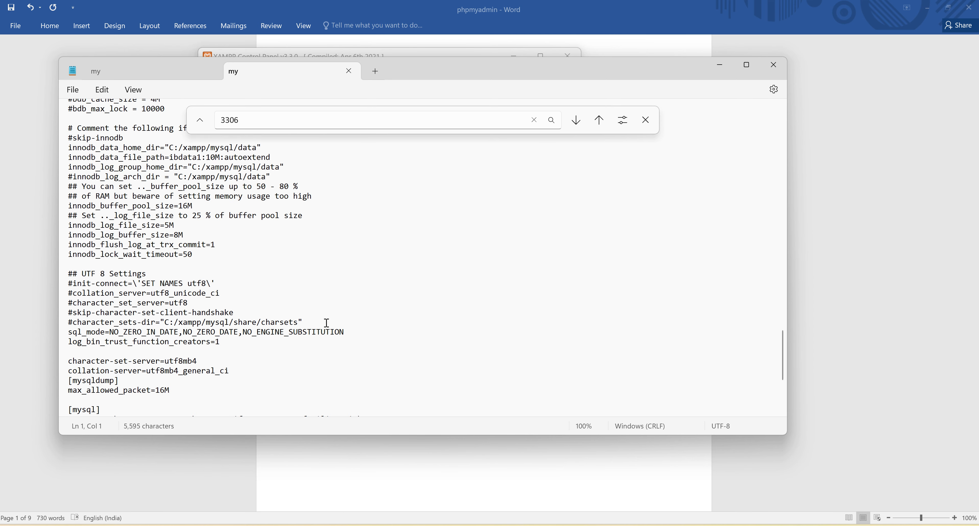
{"action": "scroll", "coordinate": [327, 323], "scroll_direction": "down", "scroll_amount": 6}
{"action": "scroll", "coordinate": [329, 326], "scroll_direction": "up", "scroll_amount": 20}
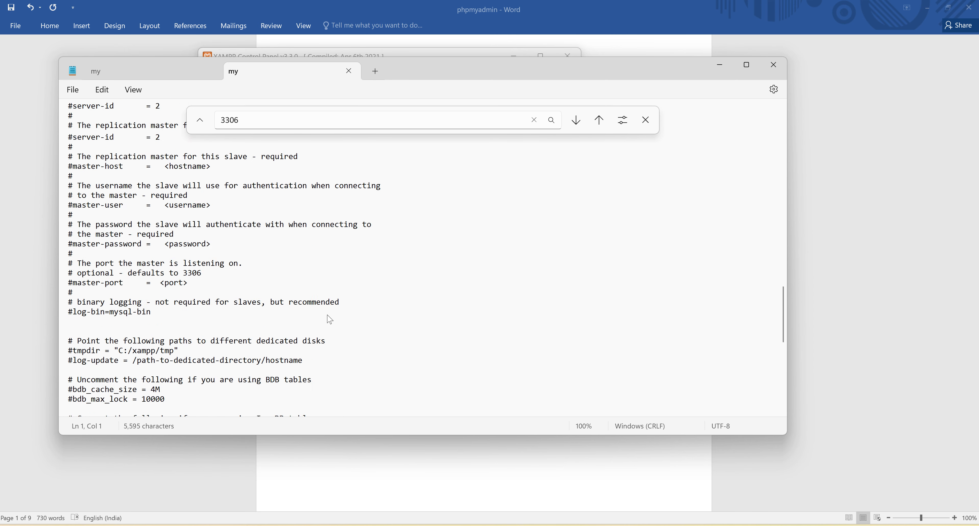
{"action": "scroll", "coordinate": [329, 319], "scroll_direction": "up", "scroll_amount": 13}
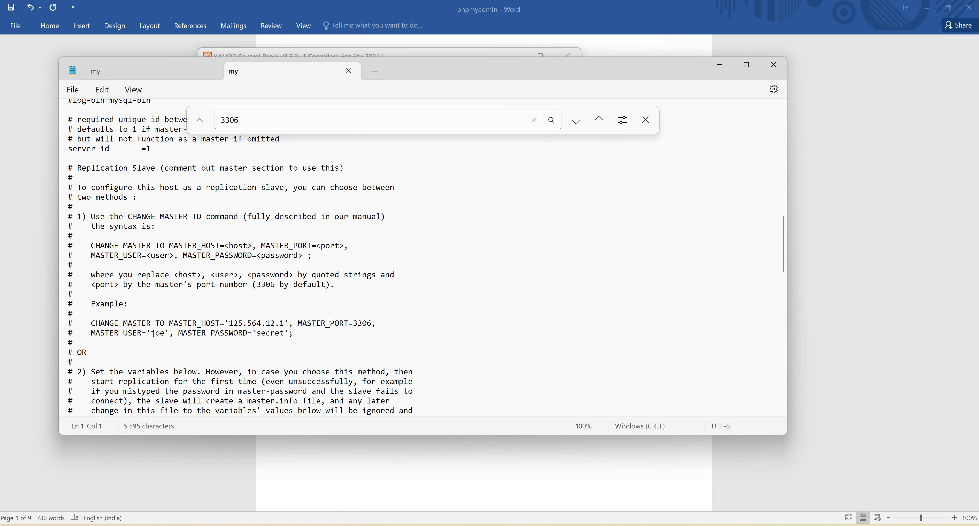
{"action": "scroll", "coordinate": [329, 319], "scroll_direction": "up", "scroll_amount": 15}
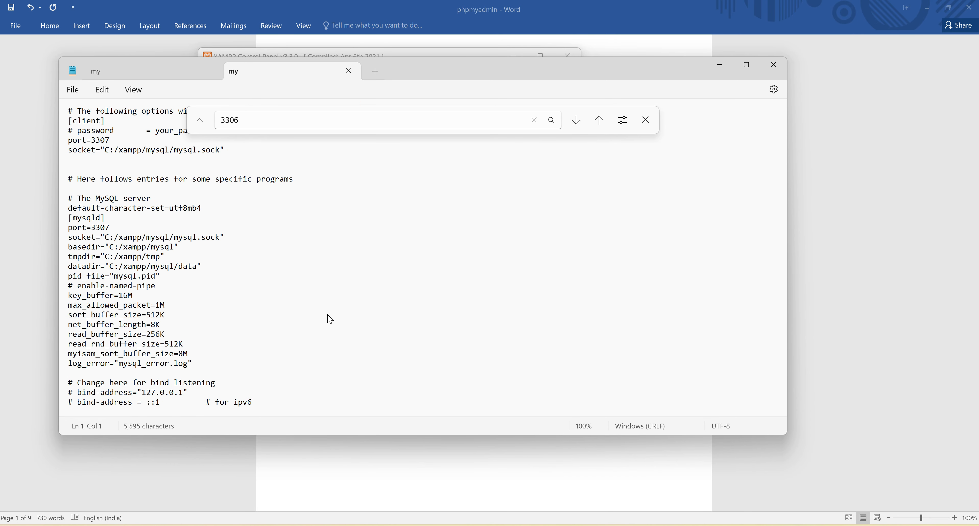
Step: Search the my.ini file for "host" and go through the matches one after another
{"action": "left_click", "coordinate": [503, 311]}
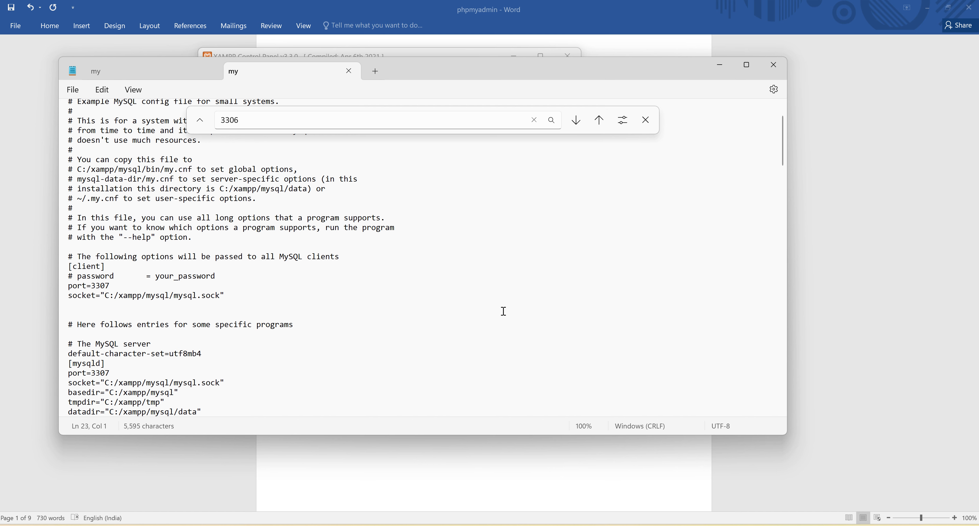
{"action": "key", "text": "ctrl+f"}
{"action": "type", "text": "host"}
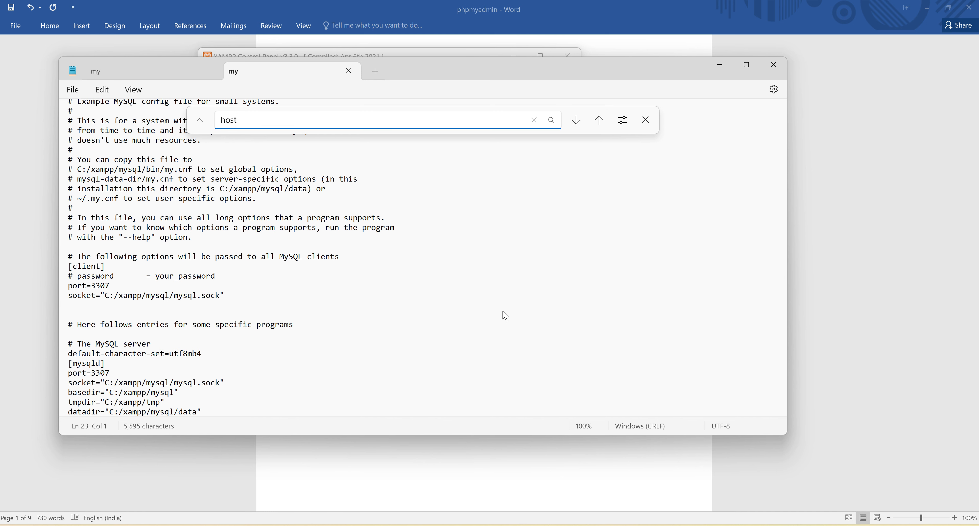
{"action": "left_click", "coordinate": [582, 124]}
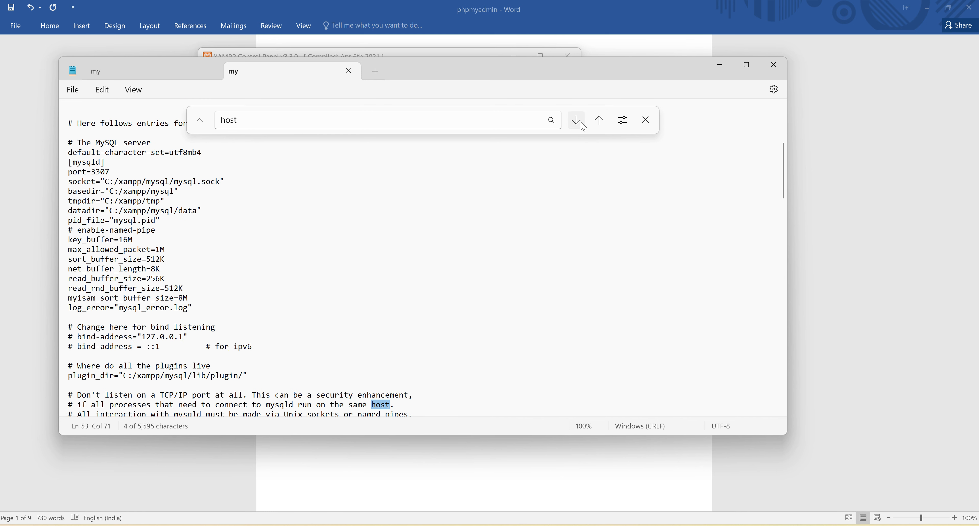
{"action": "left_click", "coordinate": [583, 127]}
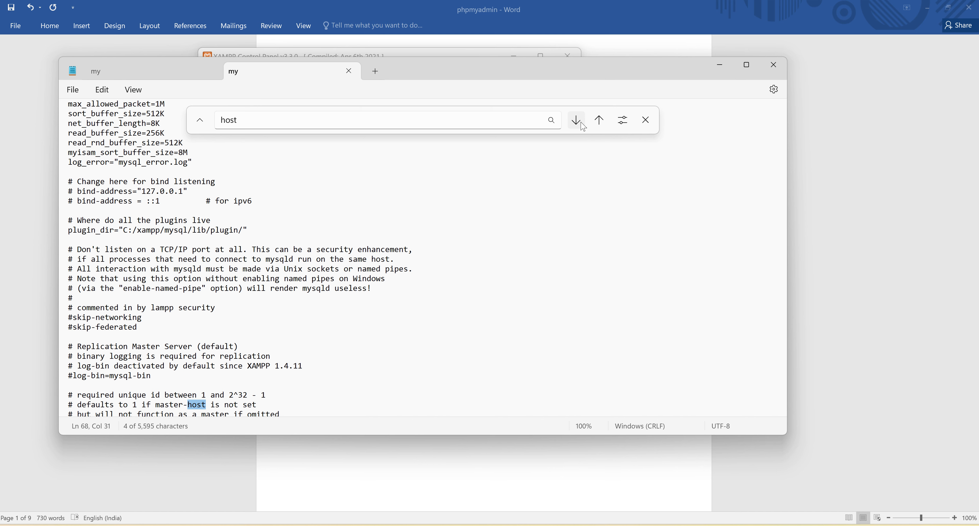
{"action": "left_click", "coordinate": [582, 125]}
{"action": "left_click", "coordinate": [583, 124]}
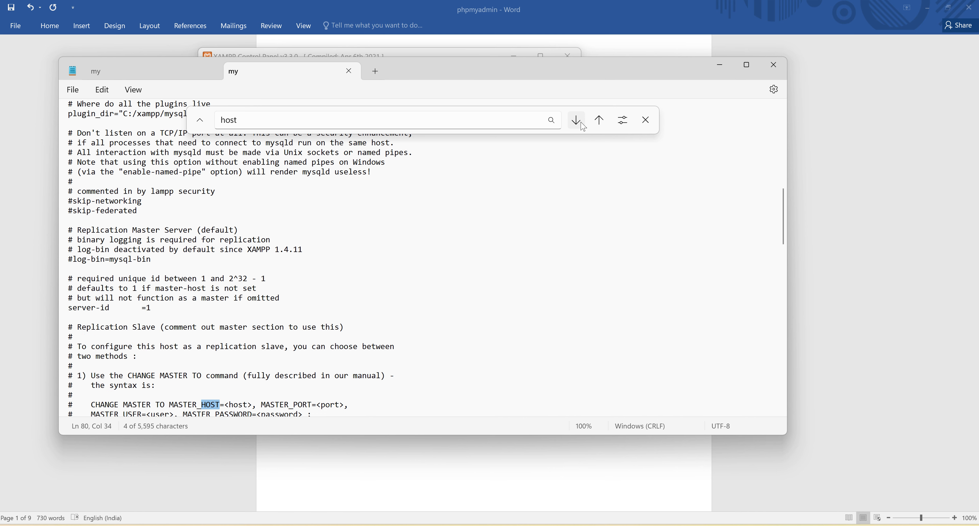
{"action": "left_click", "coordinate": [583, 125]}
{"action": "left_click", "coordinate": [582, 125]}
{"action": "left_click", "coordinate": [584, 127]}
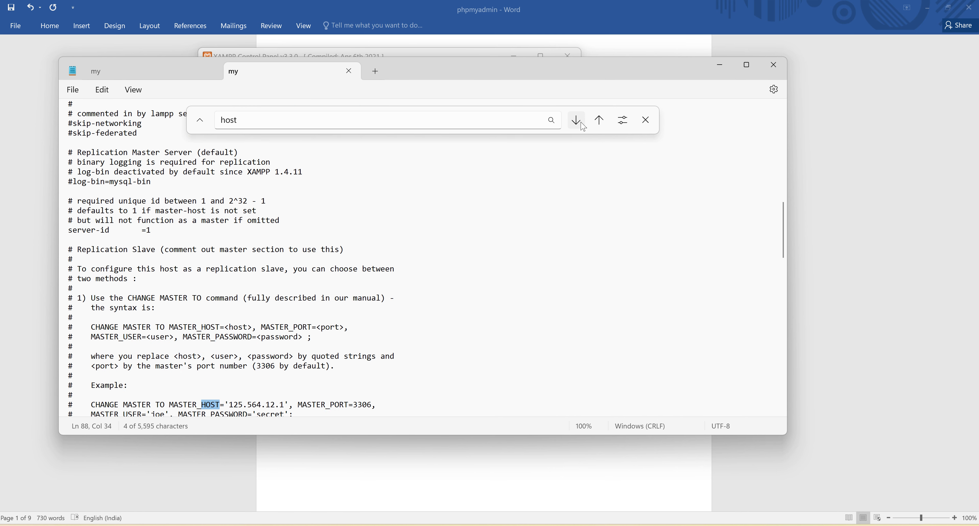
{"action": "left_click", "coordinate": [583, 127]}
{"action": "left_click", "coordinate": [583, 126]}
{"action": "left_click", "coordinate": [583, 127]}
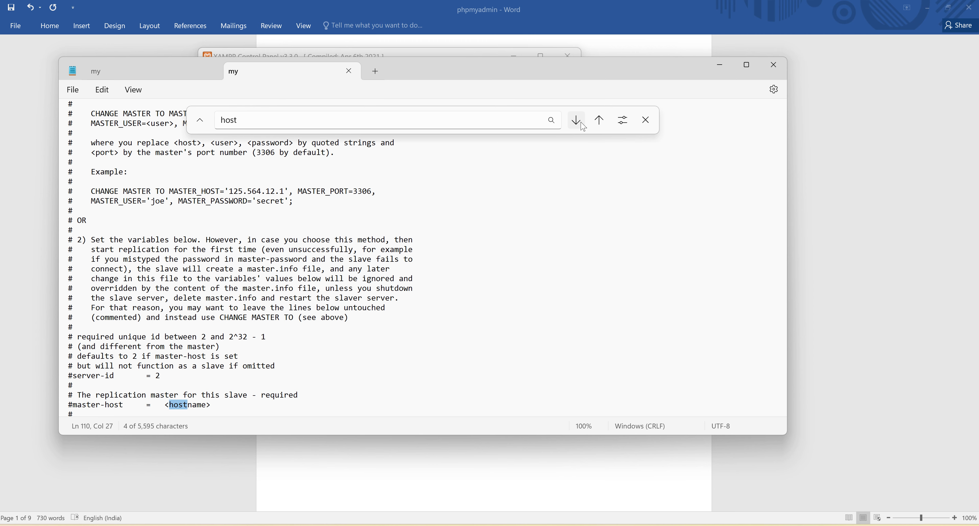
Step: Go through the remaining "host" matches in my.ini and close the file
{"action": "left_click", "coordinate": [583, 126]}
{"action": "left_click", "coordinate": [583, 127]}
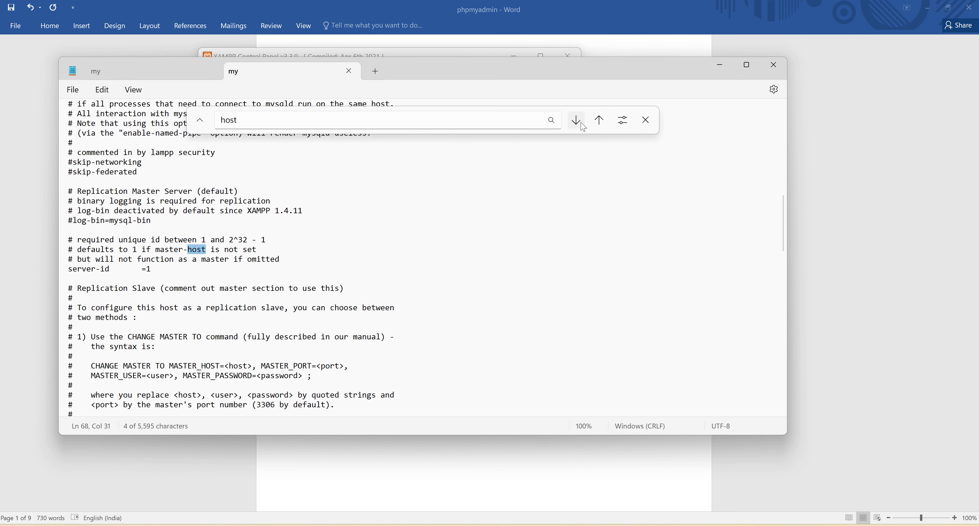
{"action": "left_click", "coordinate": [519, 232]}
{"action": "left_click", "coordinate": [774, 65]}
{"action": "left_click", "coordinate": [775, 69]}
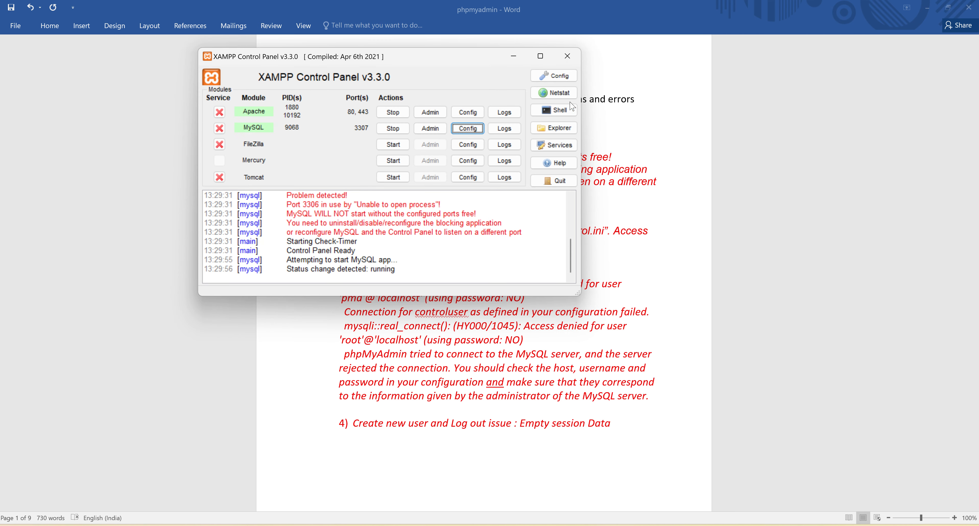
Step: Open phpMyAdmin's config.inc.php from Apache's configuration files and find the server host setting
{"action": "left_click", "coordinate": [473, 114]}
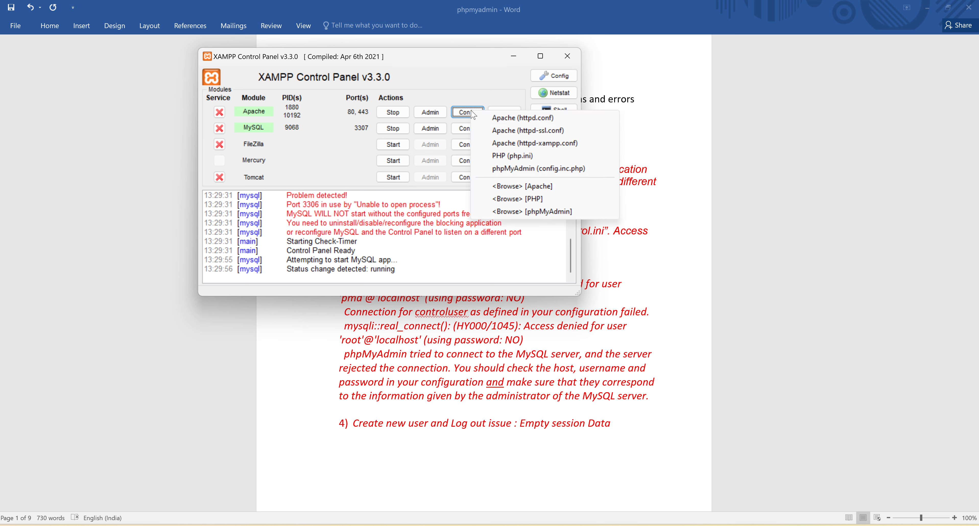
{"action": "left_click", "coordinate": [516, 169]}
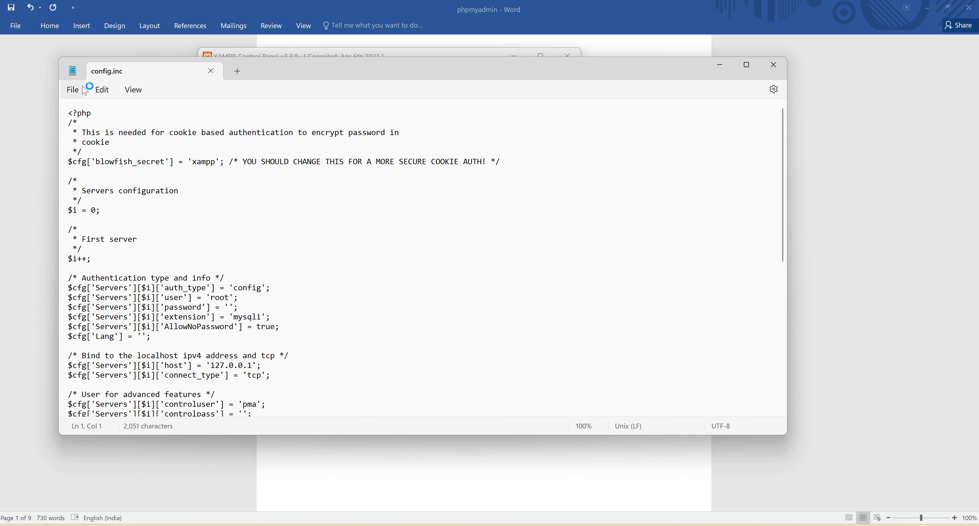
{"action": "left_click", "coordinate": [323, 308]}
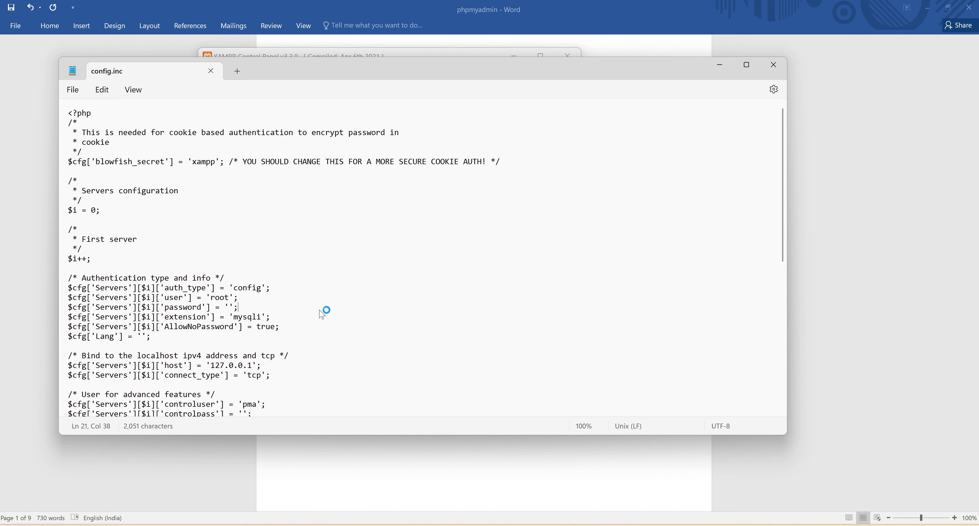
{"action": "scroll", "coordinate": [332, 270], "scroll_direction": "down", "scroll_amount": 3}
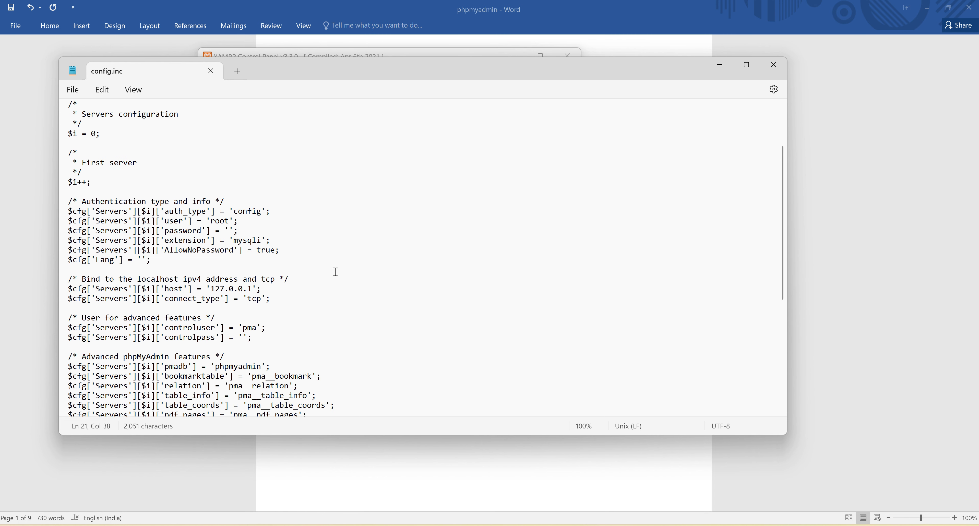
Step: Set the server host in config.inc.php to 'localhost:3307', then save and close the file
{"action": "double_click", "coordinate": [175, 289]}
{"action": "left_click", "coordinate": [315, 288]}
{"action": "left_click_drag", "start_coordinate": [210, 289], "coordinate": [253, 290]}
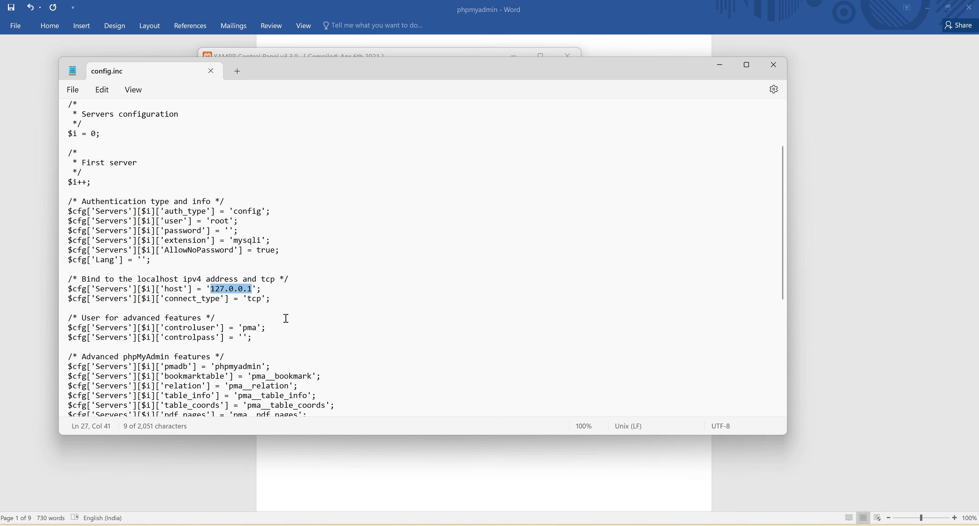
{"action": "type", "text": "localhost"}
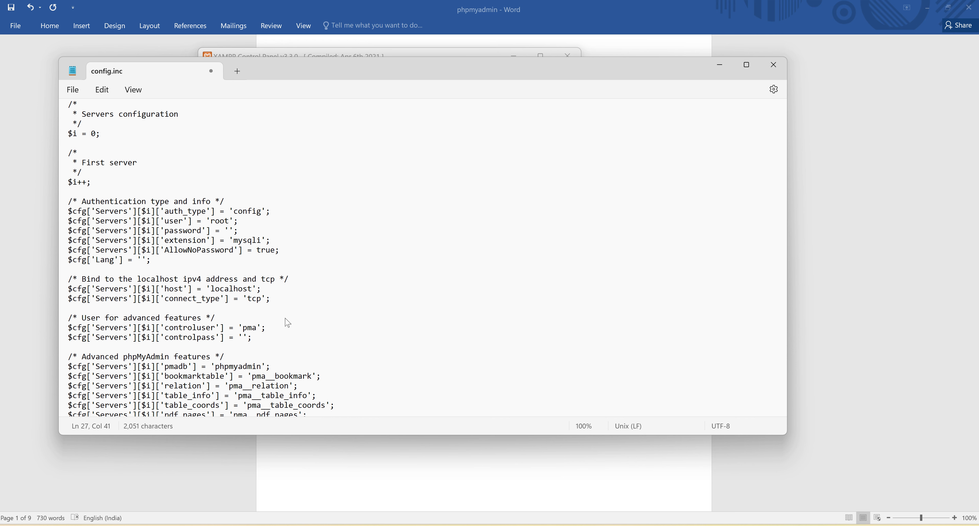
{"action": "type", "text": ":3307"}
{"action": "left_click", "coordinate": [376, 289]}
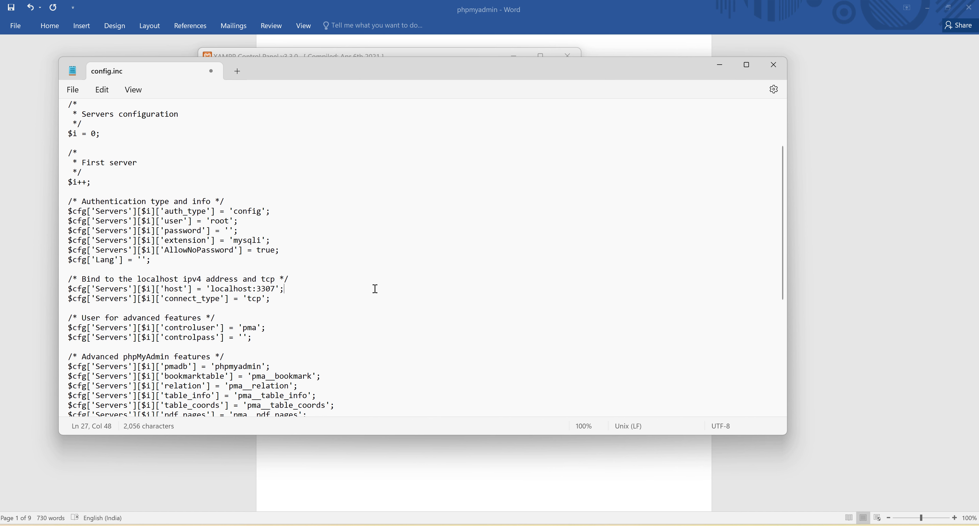
{"action": "left_click", "coordinate": [532, 271]}
{"action": "key", "text": "ctrl+s"}
{"action": "left_click", "coordinate": [775, 71]}
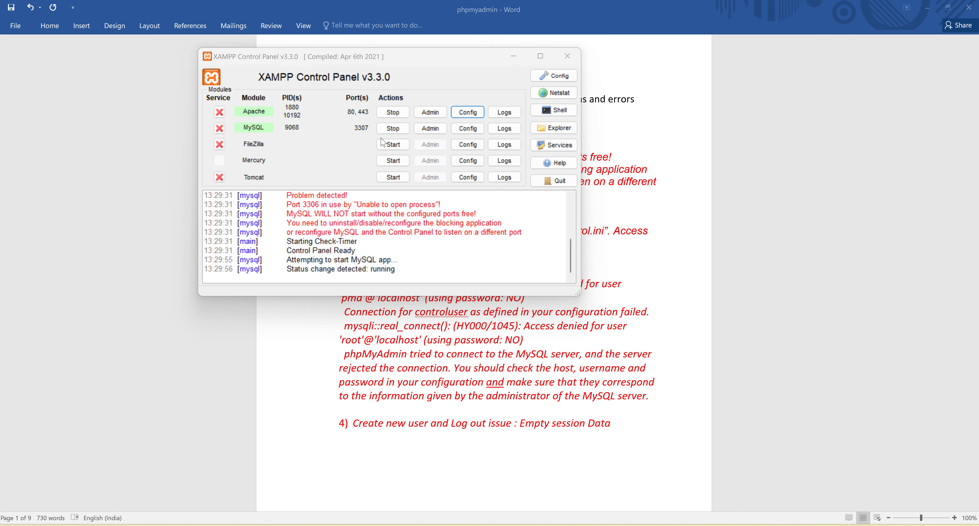
Step: Stop MySQL and Apache in the XAMPP Control Panel, start both again and check their status in the log
{"action": "left_click", "coordinate": [397, 131]}
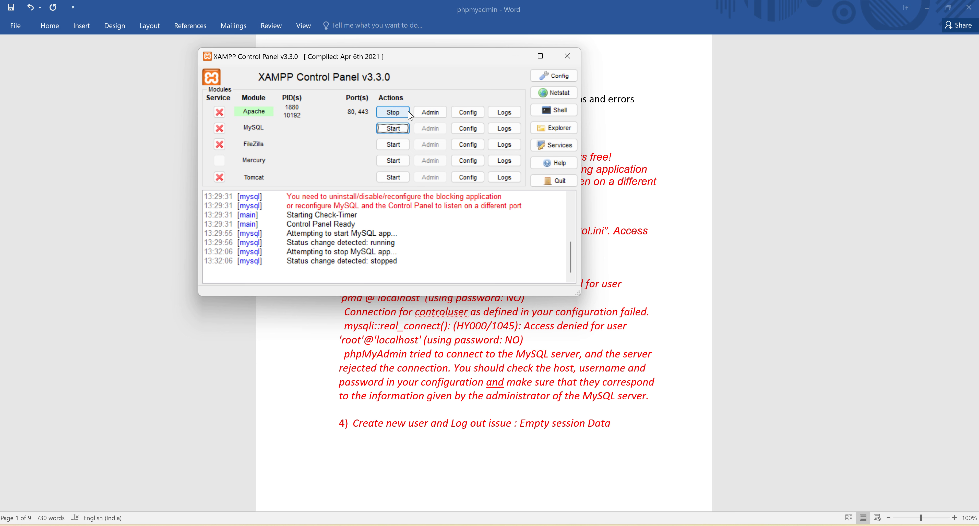
{"action": "left_click", "coordinate": [392, 112]}
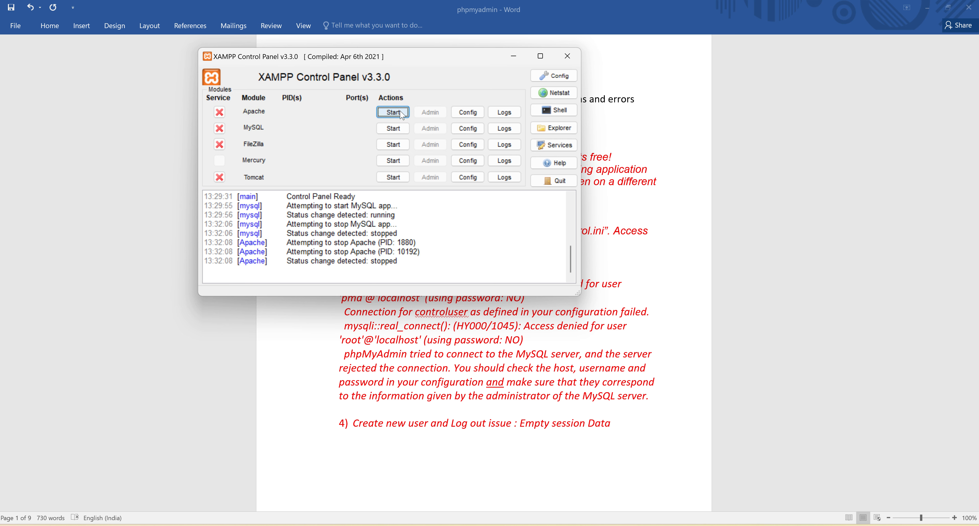
{"action": "left_click", "coordinate": [403, 115]}
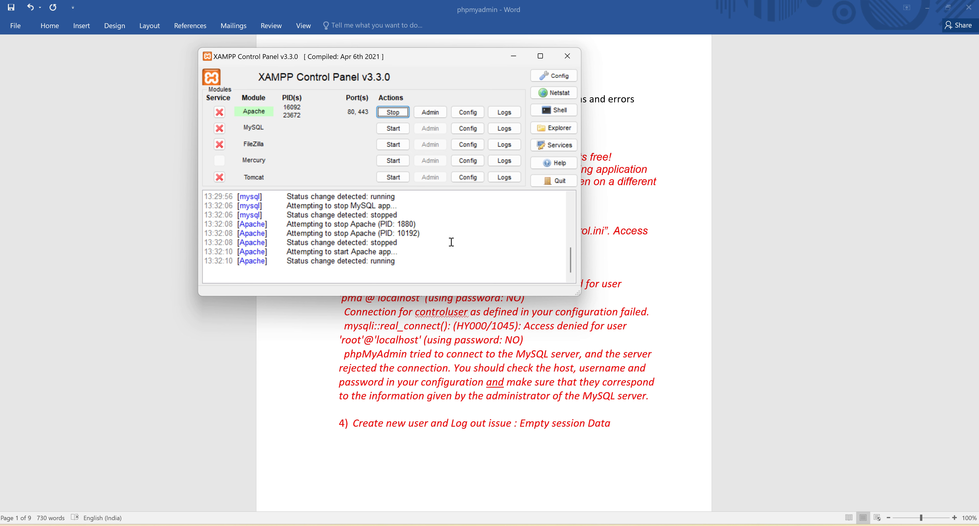
{"action": "left_click", "coordinate": [424, 263]}
{"action": "double_click", "coordinate": [372, 253]}
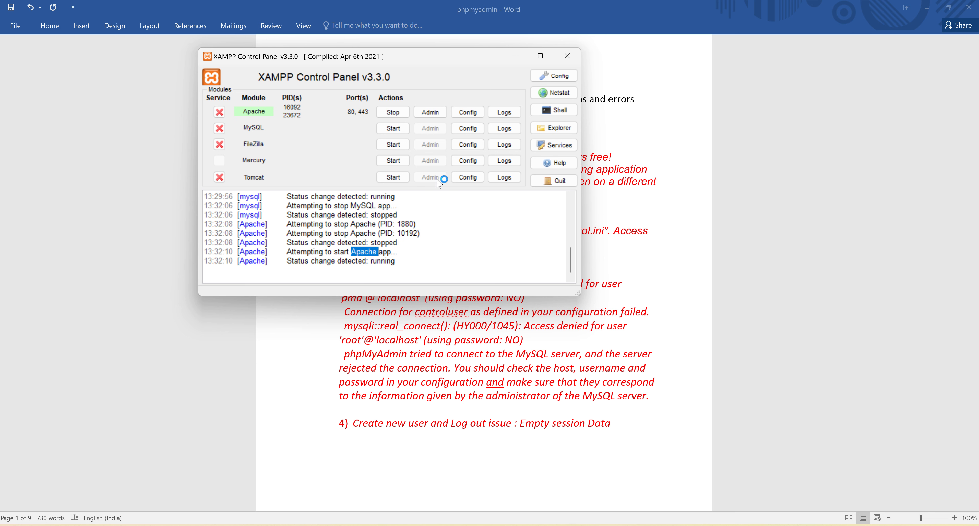
{"action": "left_click", "coordinate": [393, 129]}
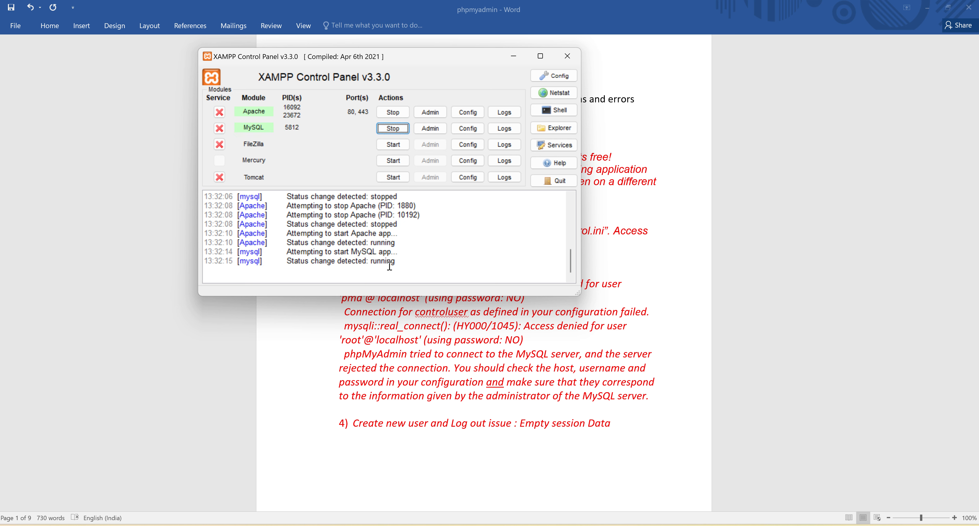
{"action": "double_click", "coordinate": [364, 252]}
{"action": "double_click", "coordinate": [357, 261]}
{"action": "double_click", "coordinate": [383, 261]}
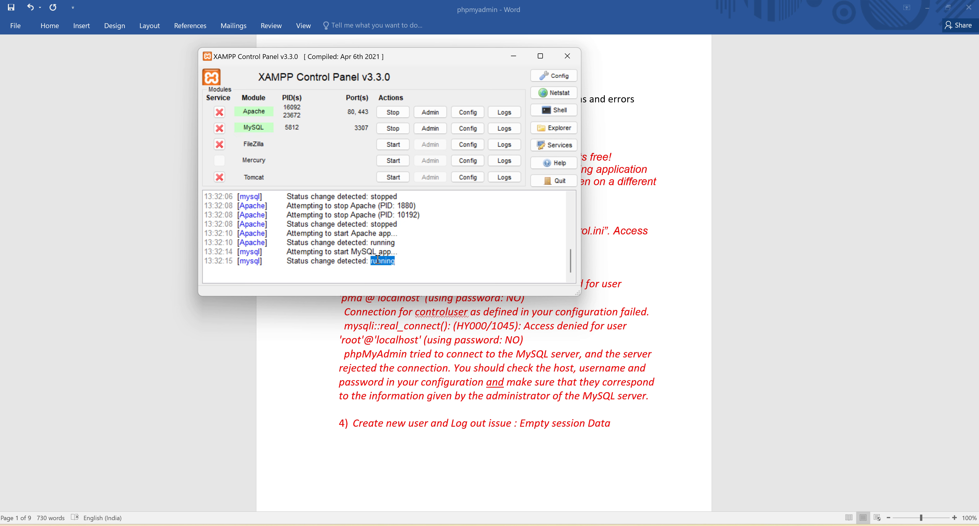
{"action": "left_click", "coordinate": [478, 266]}
Step: Open MySQL's phpMyAdmin page in a maximized browser, close the old "Access denied!" page and collapse the navigation panel
{"action": "left_click", "coordinate": [433, 129]}
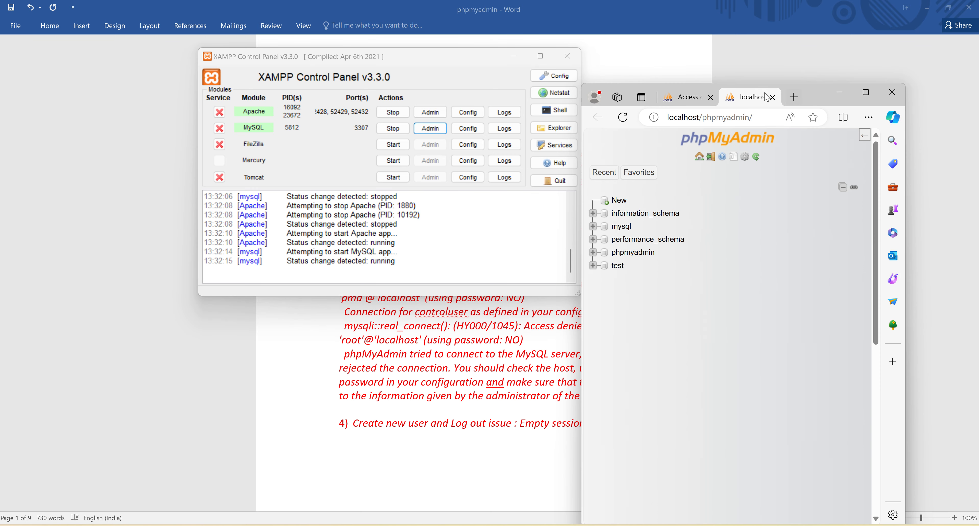
{"action": "left_click", "coordinate": [866, 93]}
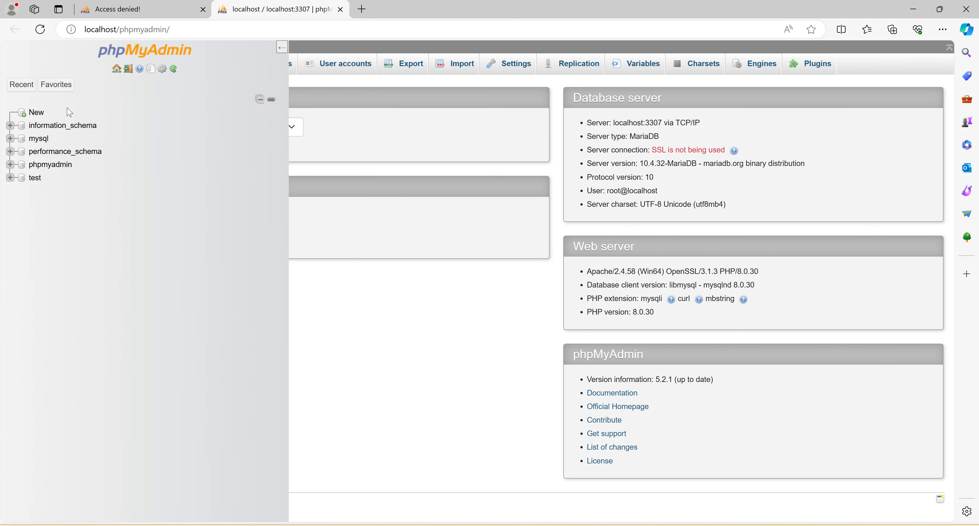
{"action": "left_click", "coordinate": [204, 9]}
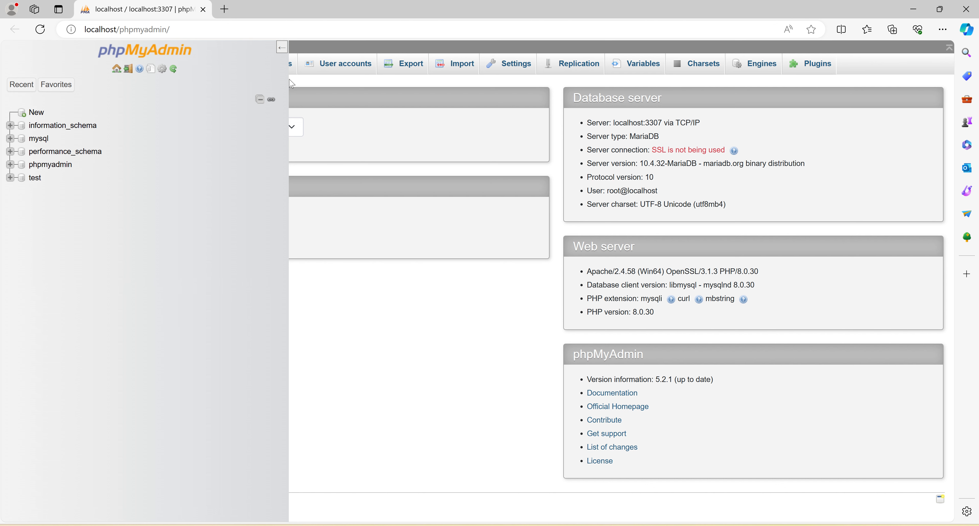
{"action": "left_click", "coordinate": [281, 47]}
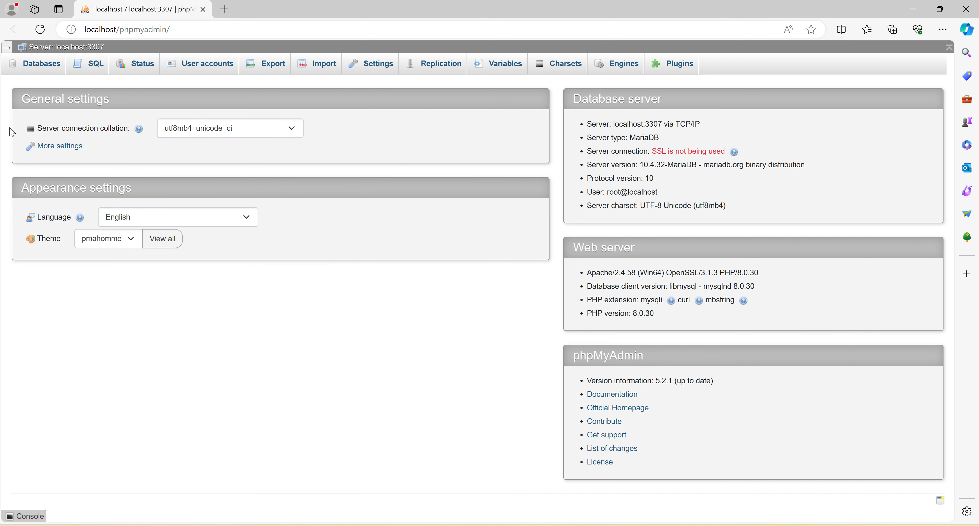
{"action": "left_click", "coordinate": [5, 47]}
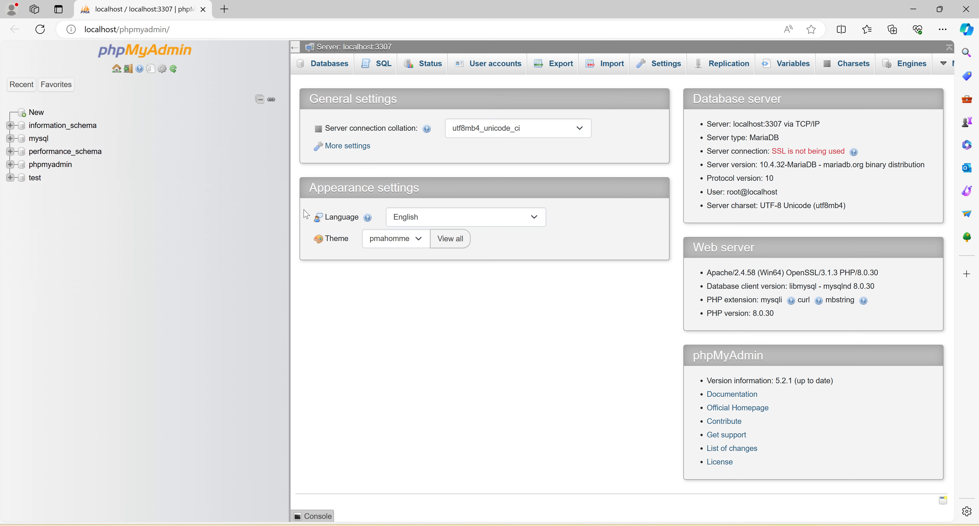
{"action": "left_click", "coordinate": [295, 49]}
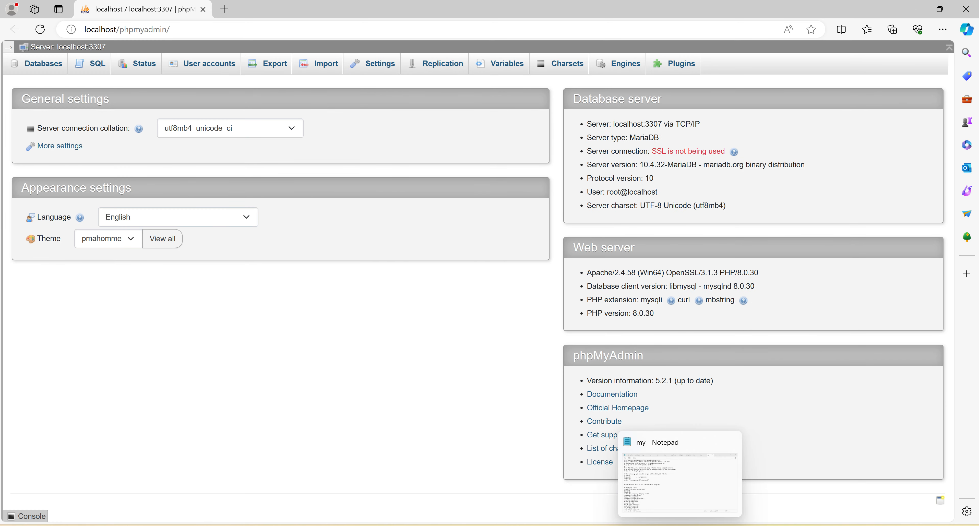
Step: Switch to the Word document, review error 3 about the denied MySQL connection and return to phpMyAdmin
{"action": "key", "text": "alt+Tab"}
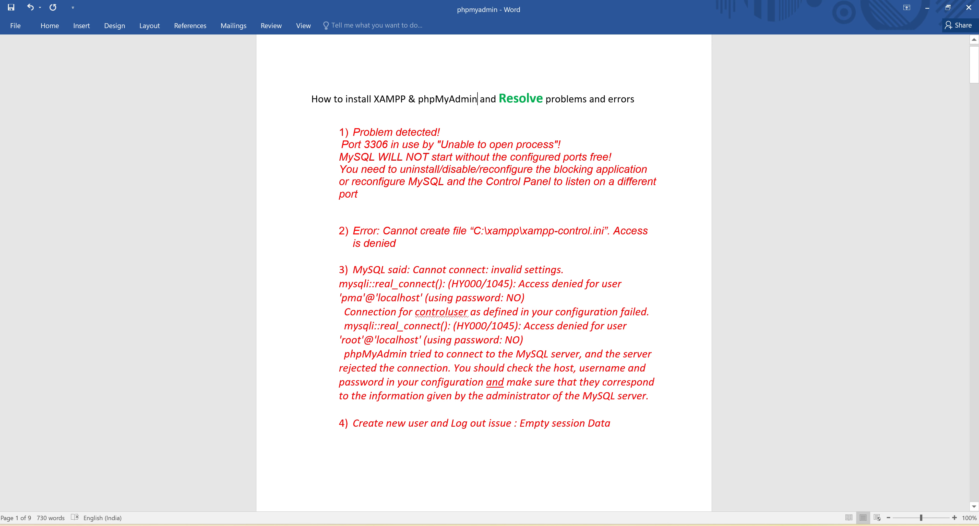
{"action": "left_click_drag", "start_coordinate": [354, 271], "coordinate": [615, 406]}
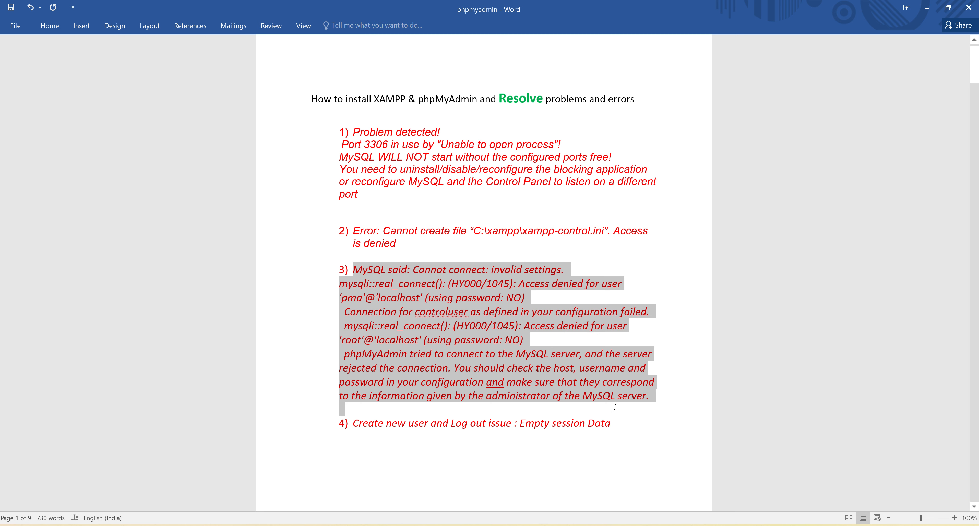
{"action": "left_click", "coordinate": [616, 407]}
{"action": "left_click", "coordinate": [927, 9]}
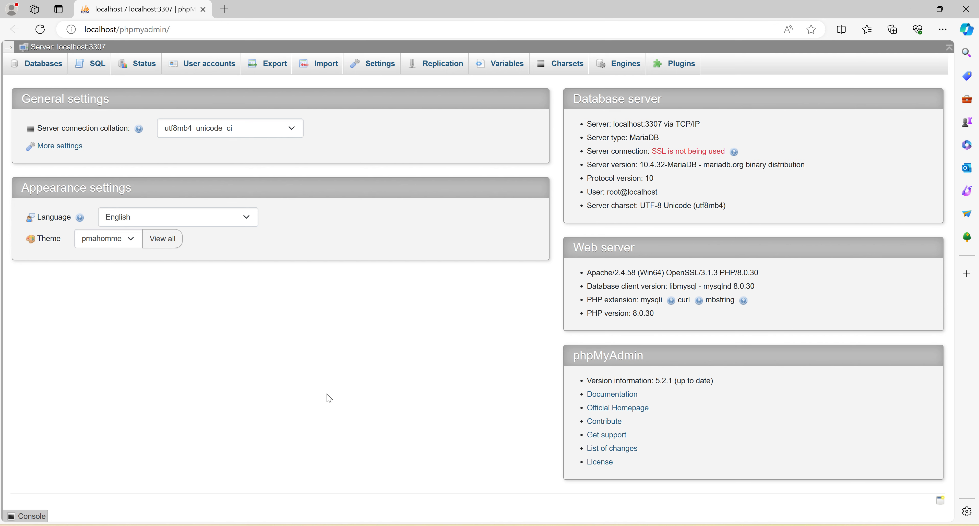
Step: Start a new phpMyAdmin user account with the user name "test" and the host name set to Local
{"action": "left_click", "coordinate": [201, 64]}
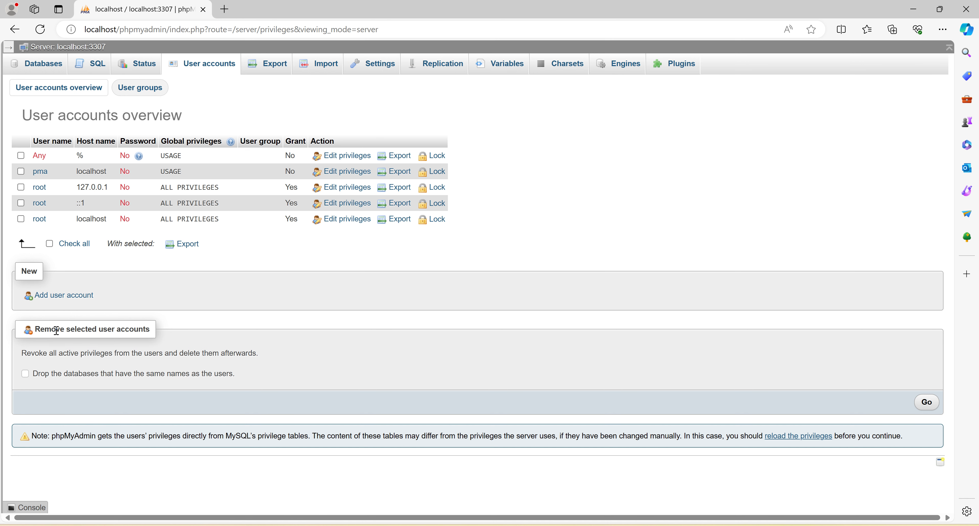
{"action": "left_click", "coordinate": [50, 300]}
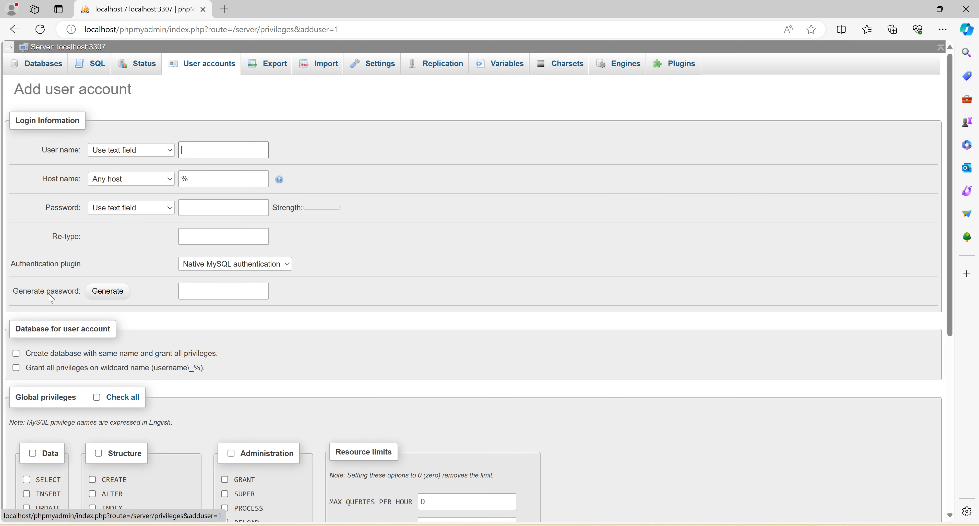
{"action": "left_click", "coordinate": [195, 153]}
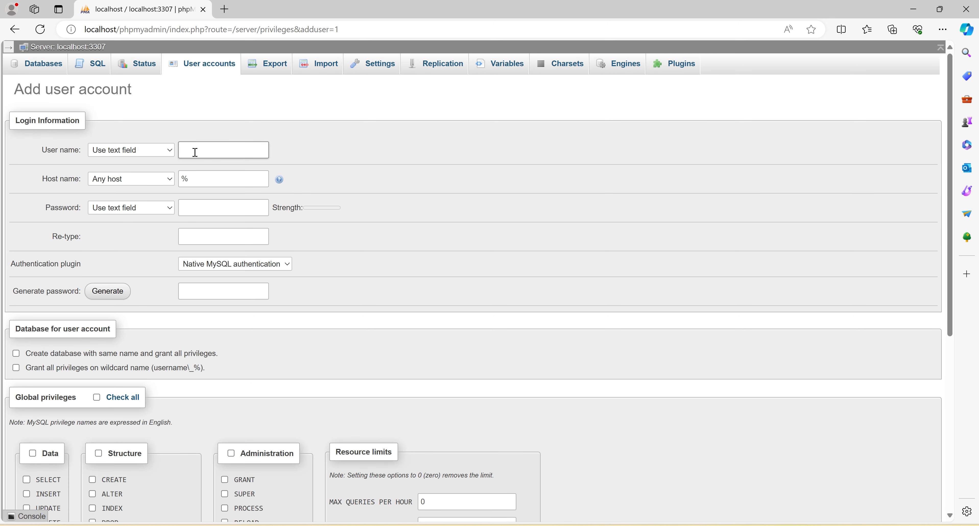
{"action": "type", "text": "test"}
{"action": "left_click", "coordinate": [167, 183]}
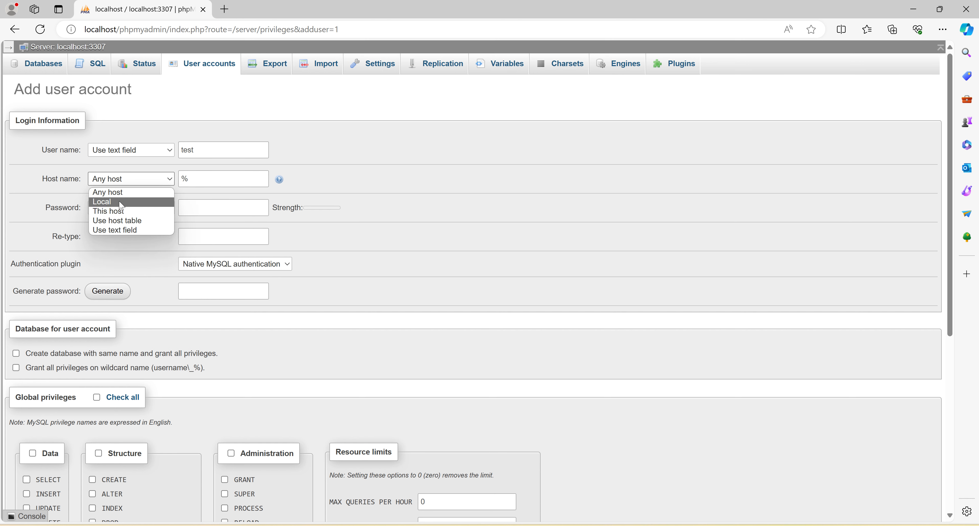
{"action": "left_click", "coordinate": [147, 201]}
Step: Enter the new account's password and repeat it in the Re-type field
{"action": "left_click", "coordinate": [212, 212]}
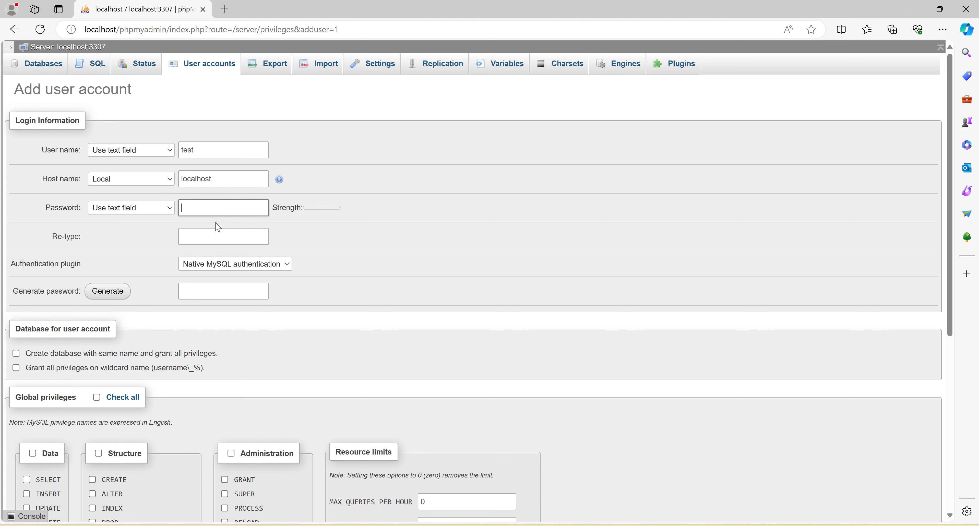
{"action": "type", "text": "123"}
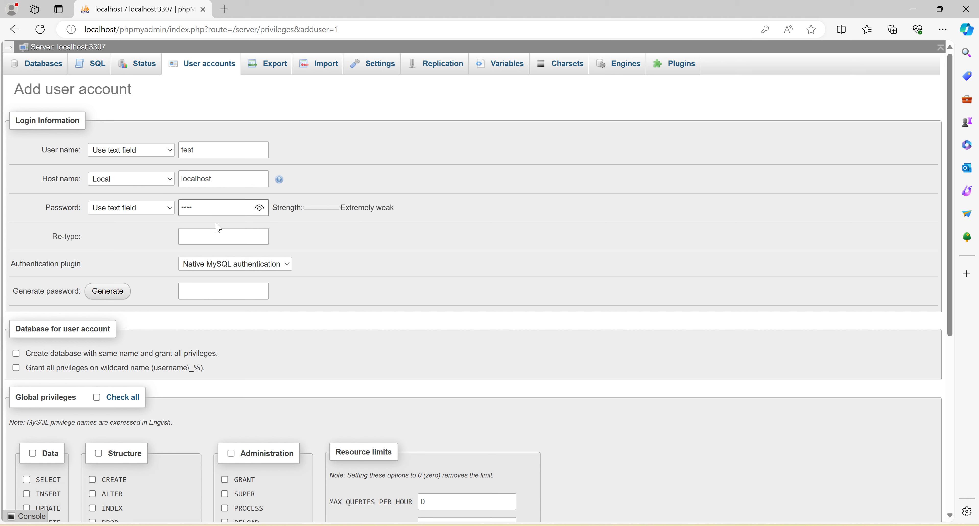
{"action": "type", "text": "567"}
{"action": "left_click", "coordinate": [196, 240]}
{"action": "type", "text": "12"}
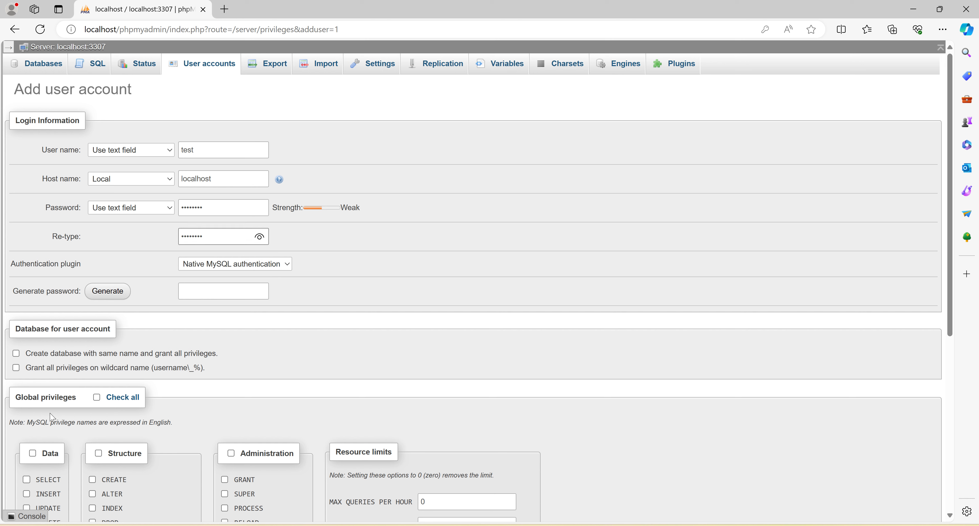
Step: Grant the new user all global privileges and create the account
{"action": "left_click", "coordinate": [100, 402]}
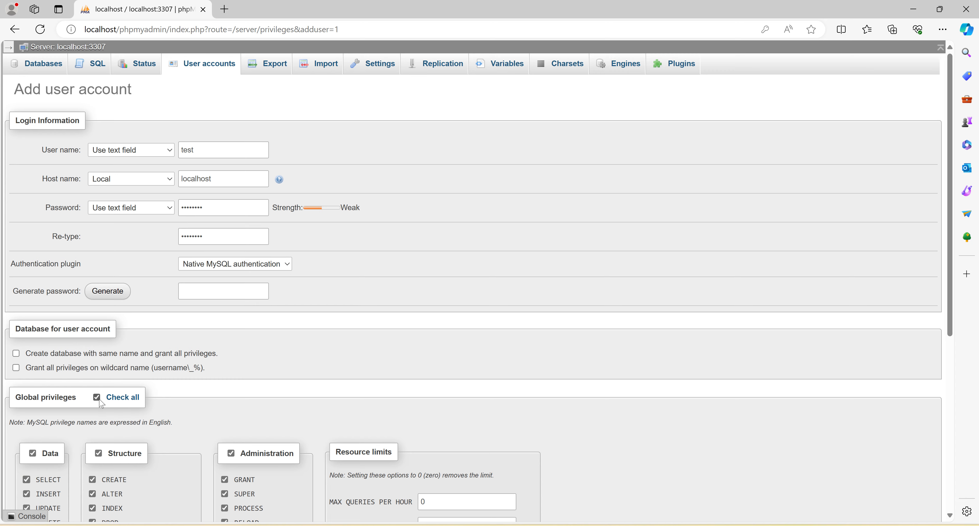
{"action": "scroll", "coordinate": [527, 352], "scroll_direction": "down", "scroll_amount": 5}
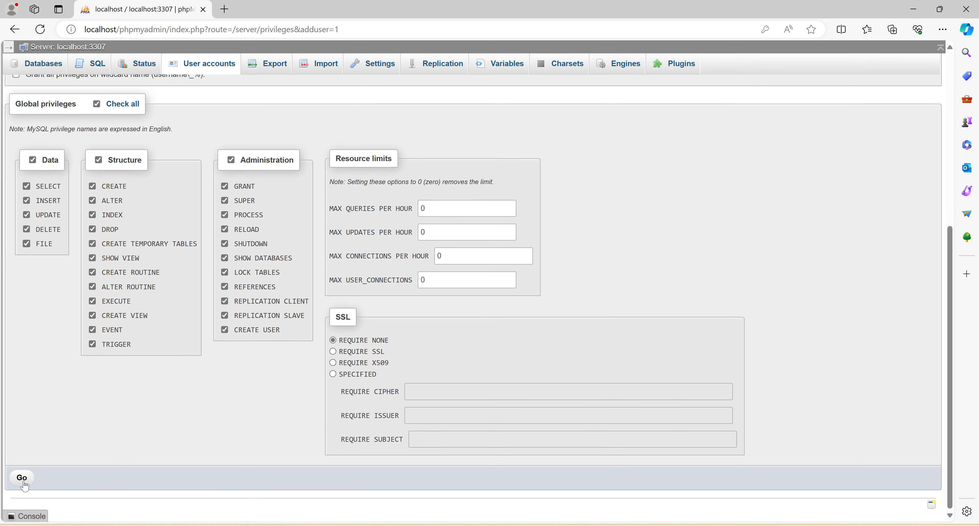
{"action": "left_click", "coordinate": [21, 479]}
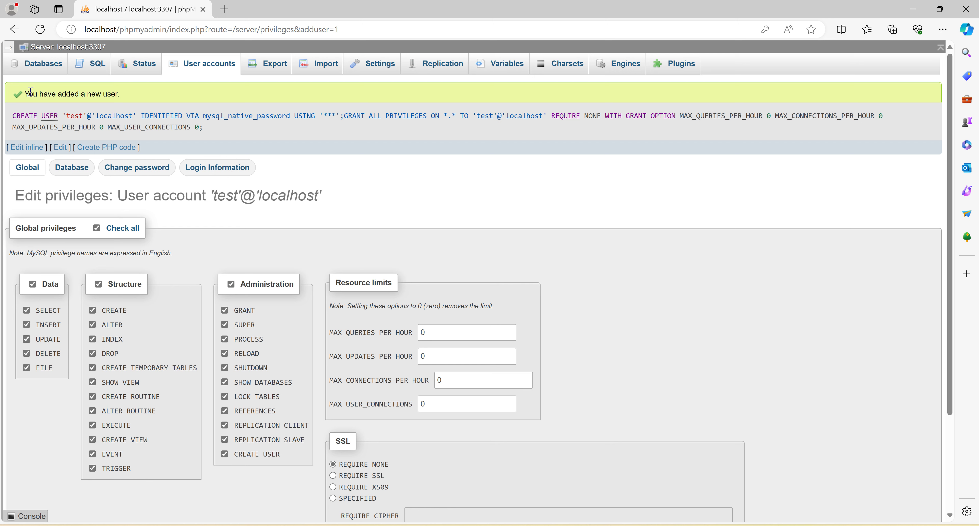
Step: Open the user accounts overview to check that the new "test" account is listed
{"action": "left_click_drag", "start_coordinate": [25, 94], "coordinate": [148, 98]}
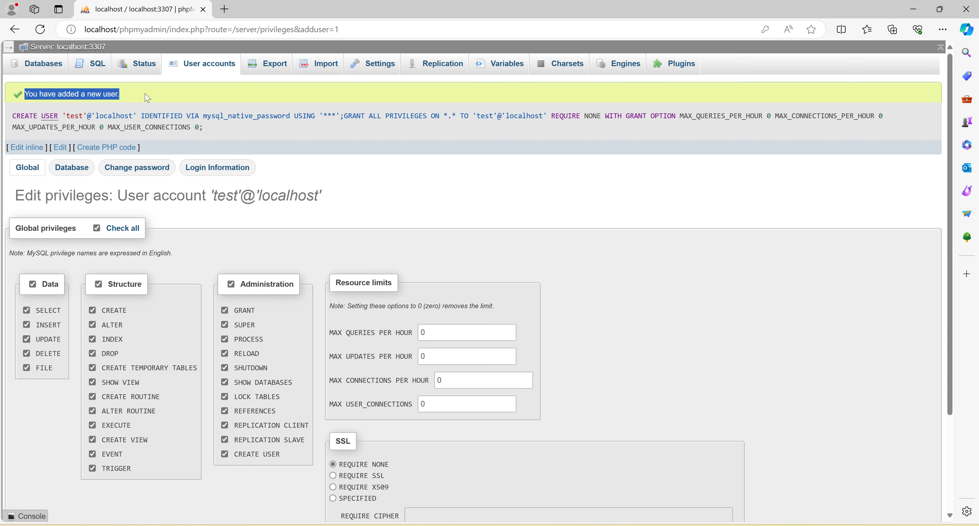
{"action": "left_click", "coordinate": [205, 71]}
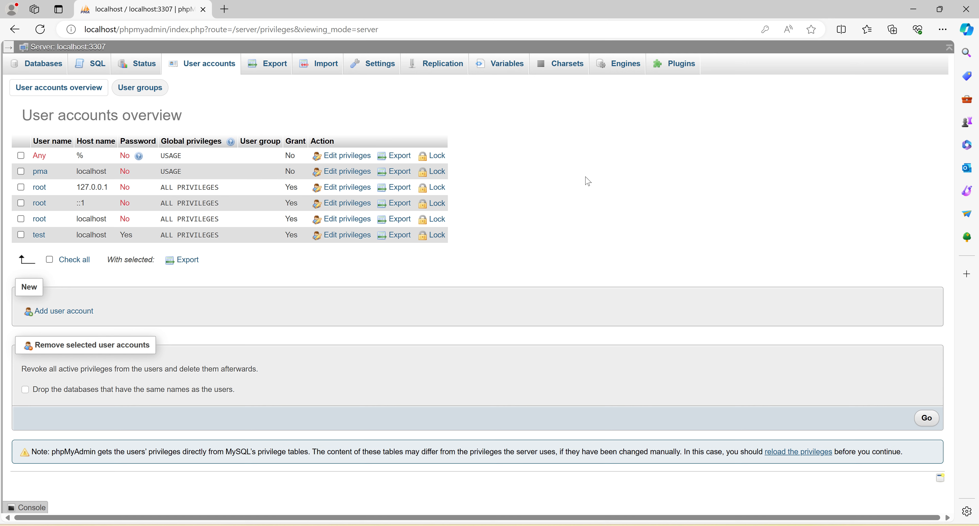
Step: Show the phpMyAdmin navigation panel and try to end the session with Empty session data
{"action": "left_click", "coordinate": [7, 47]}
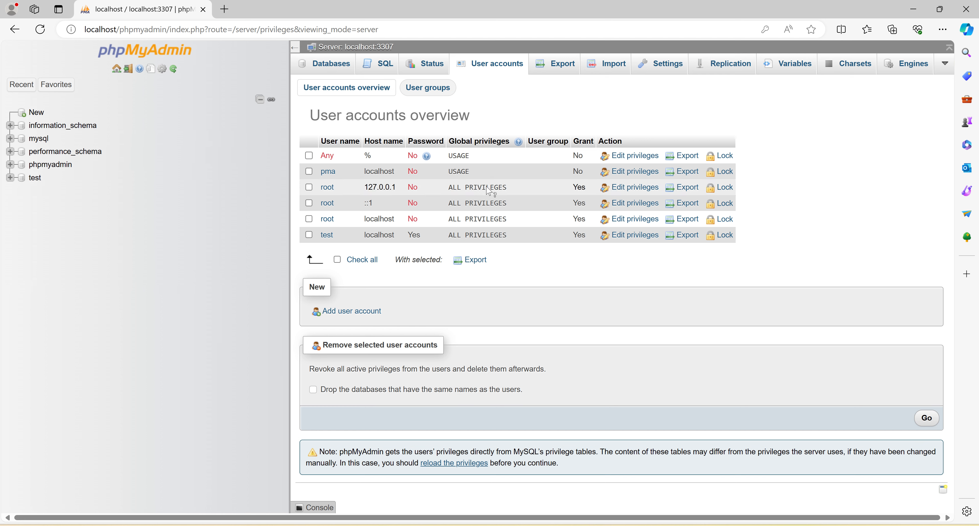
{"action": "left_click", "coordinate": [128, 72]}
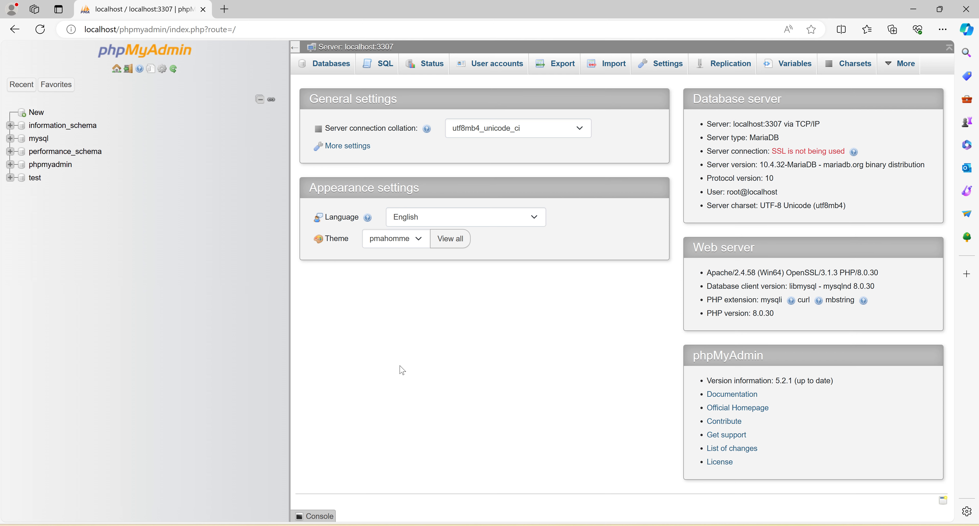
{"action": "left_click", "coordinate": [130, 76]}
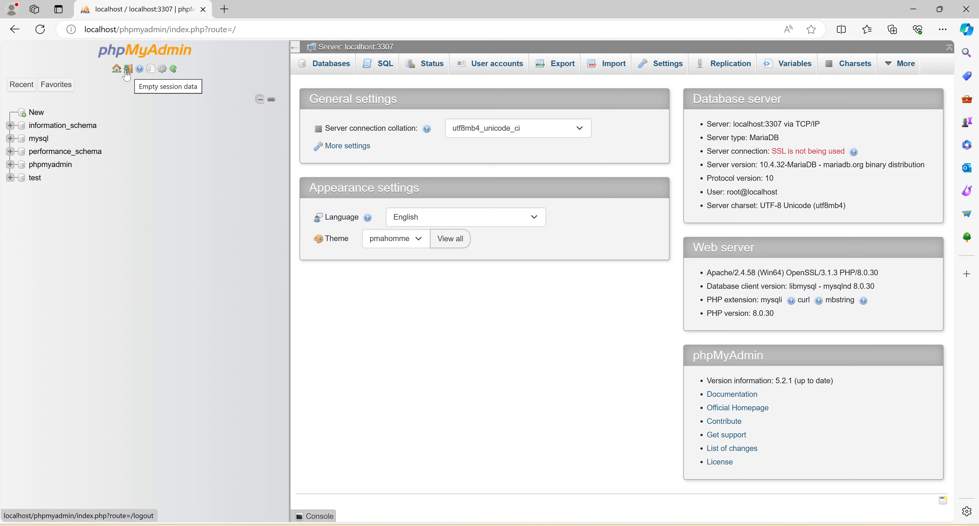
Step: Switch to the XAMPP Control Panel and open Apache's phpMyAdmin configuration file, config.inc
{"action": "left_click", "coordinate": [913, 9]}
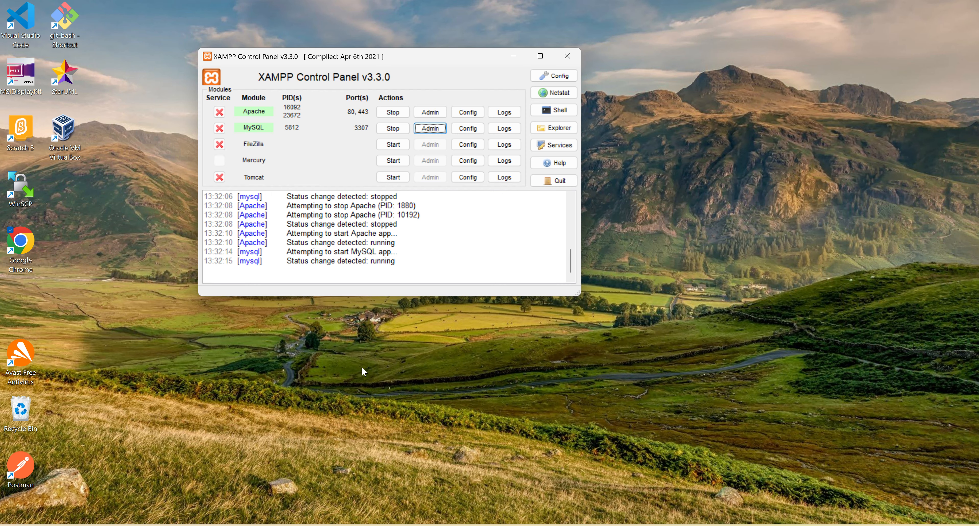
{"action": "left_click", "coordinate": [469, 245]}
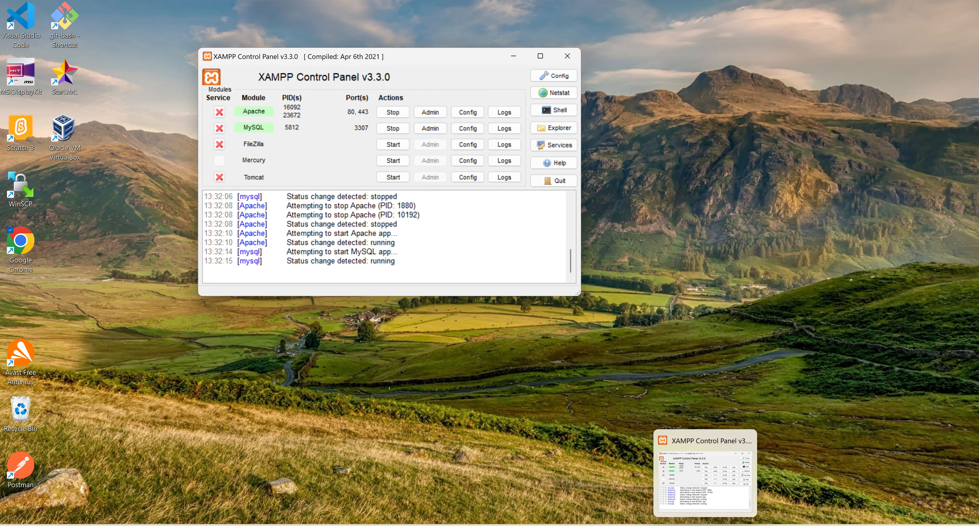
{"action": "left_click", "coordinate": [706, 525]}
{"action": "left_click", "coordinate": [706, 525]}
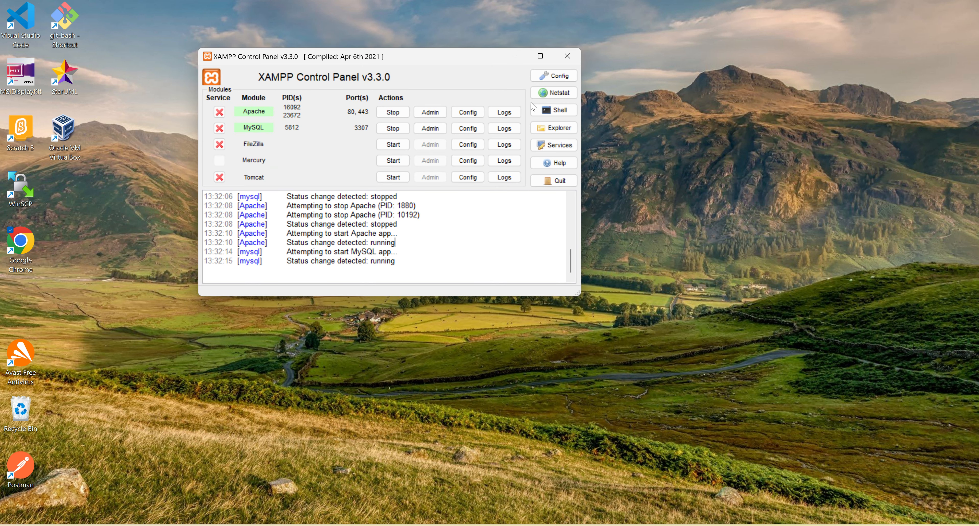
{"action": "left_click", "coordinate": [471, 115]}
{"action": "left_click", "coordinate": [536, 178]}
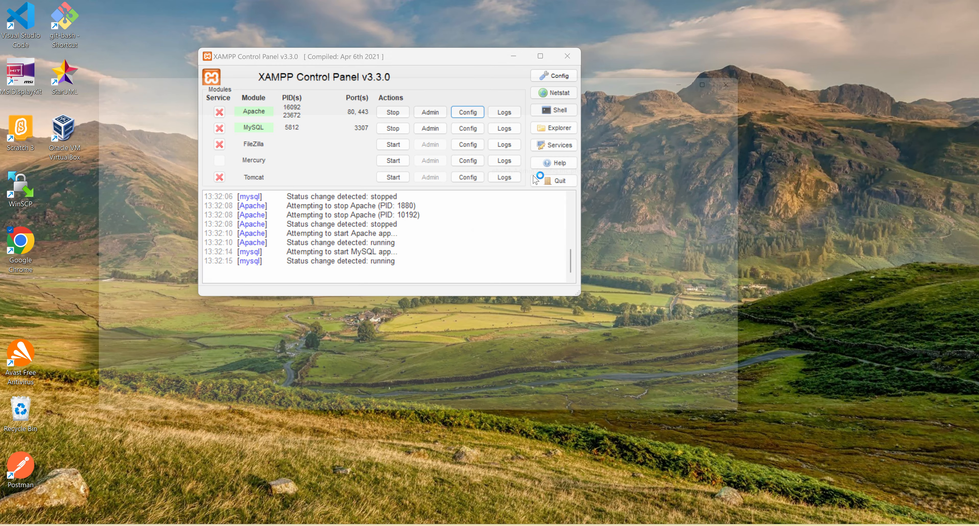
Step: Set the first server's auth_type to 'cookie' in config.inc, save the file and return to the XAMPP Control Panel
{"action": "scroll", "coordinate": [306, 326], "scroll_direction": "down", "scroll_amount": 8}
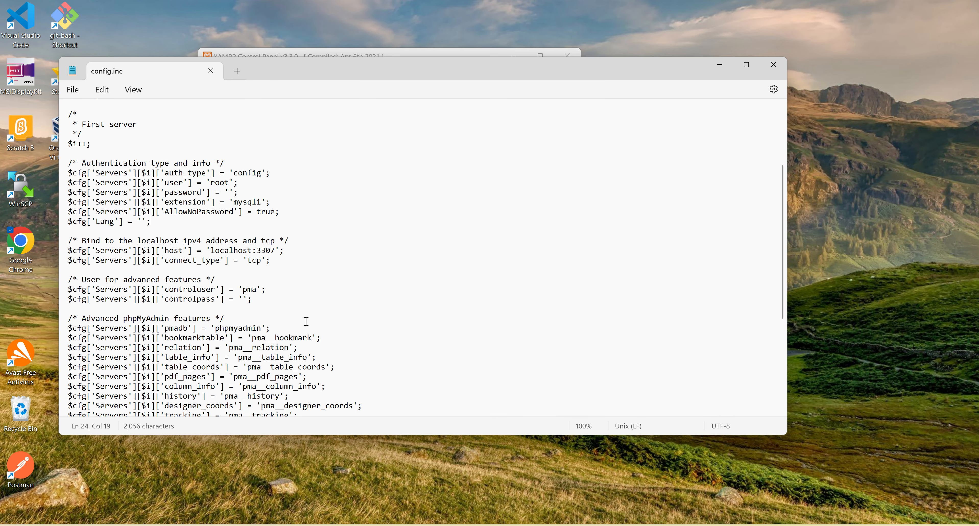
{"action": "scroll", "coordinate": [368, 301], "scroll_direction": "up", "scroll_amount": 5}
{"action": "scroll", "coordinate": [368, 301], "scroll_direction": "up", "scroll_amount": 3}
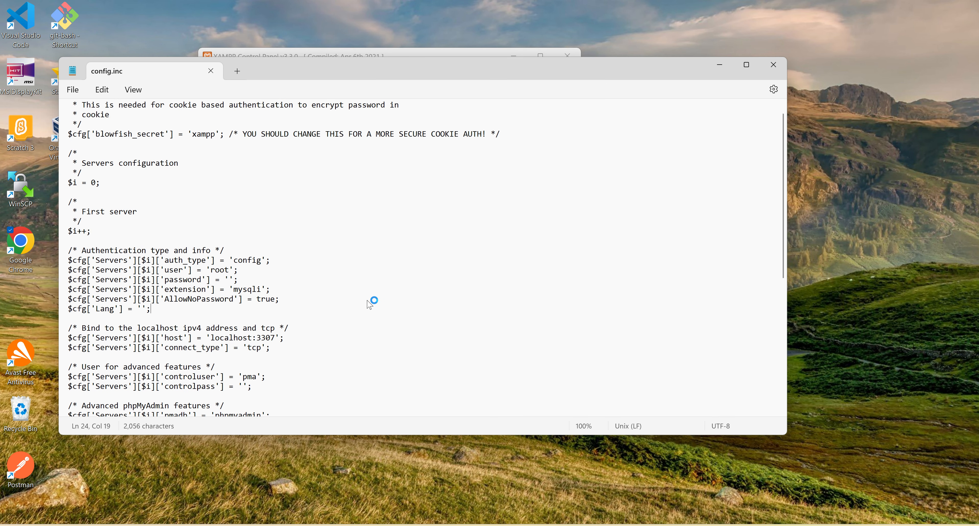
{"action": "double_click", "coordinate": [179, 262]}
{"action": "double_click", "coordinate": [187, 260]}
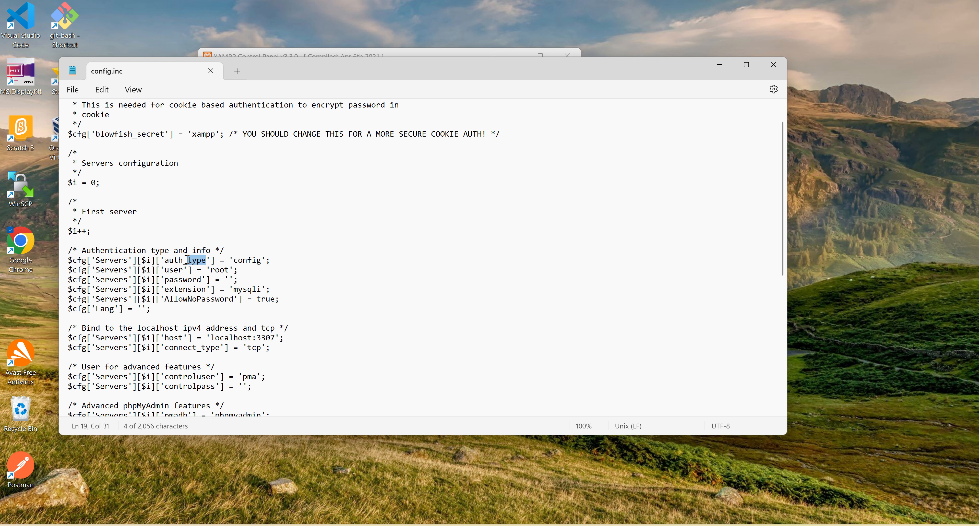
{"action": "double_click", "coordinate": [252, 261]}
{"action": "type", "text": "cookie"}
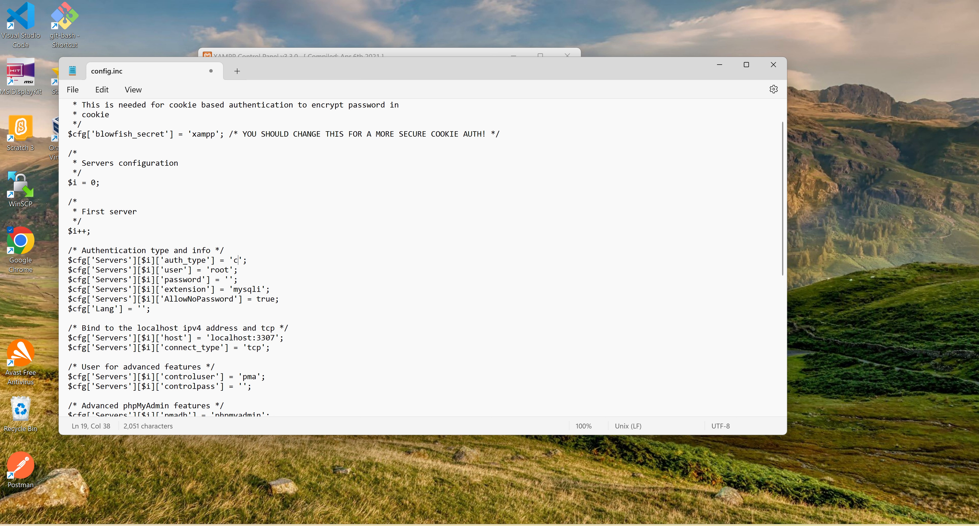
{"action": "left_click", "coordinate": [400, 250]}
{"action": "key", "text": "ctrl+s"}
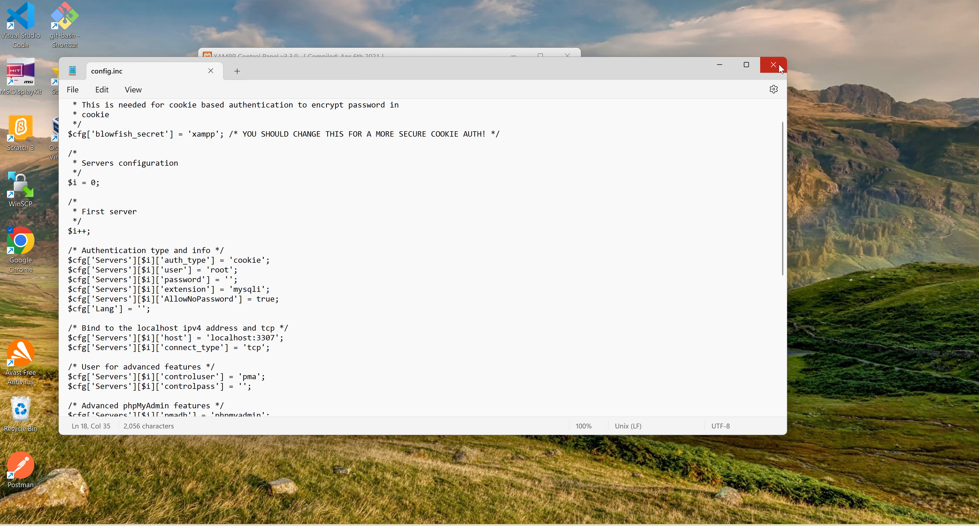
{"action": "left_click", "coordinate": [723, 69]}
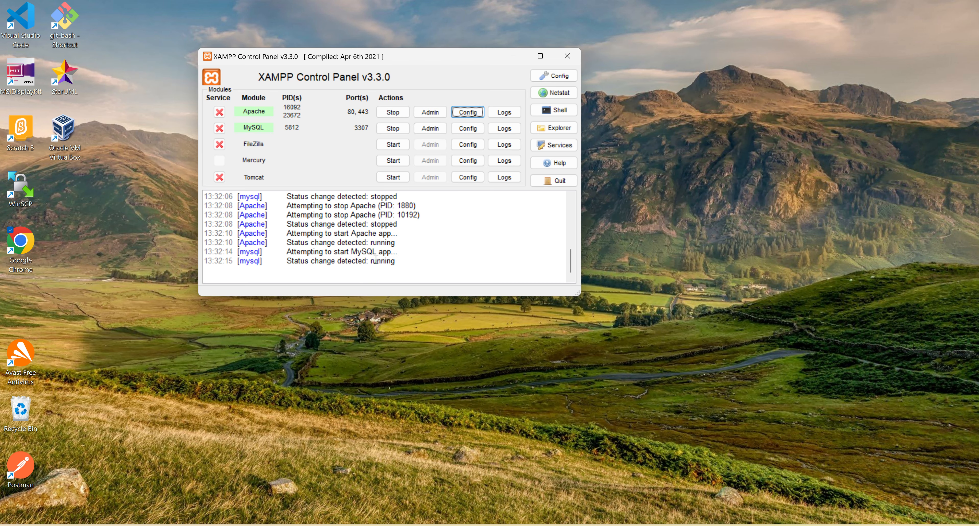
Step: Stop both the MySQL and Apache modules and start them again
{"action": "scroll", "coordinate": [466, 244], "scroll_direction": "up", "scroll_amount": 2}
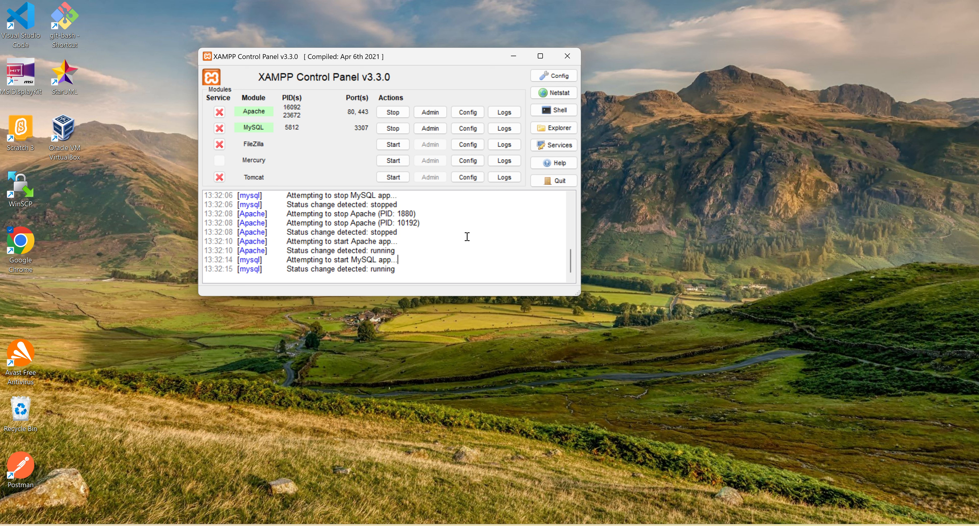
{"action": "scroll", "coordinate": [467, 237], "scroll_direction": "up", "scroll_amount": 5}
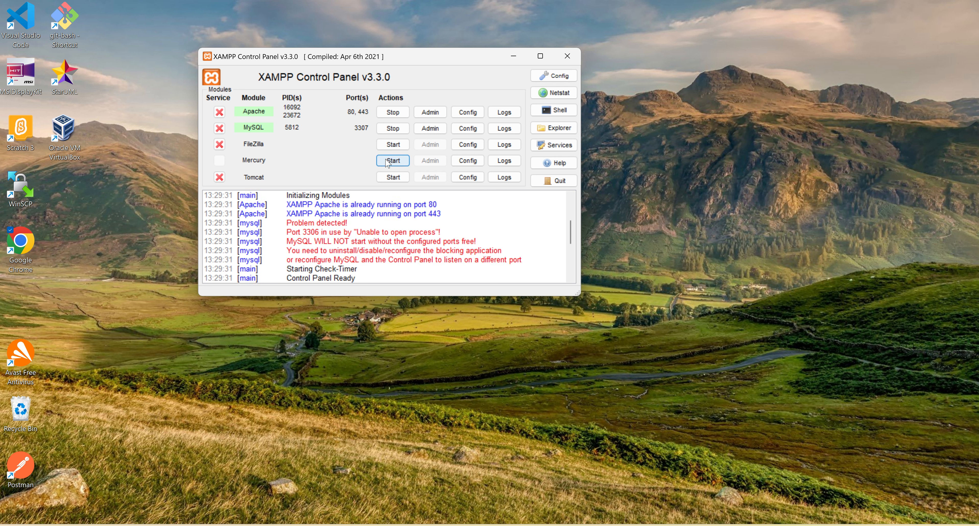
{"action": "left_click", "coordinate": [394, 132]}
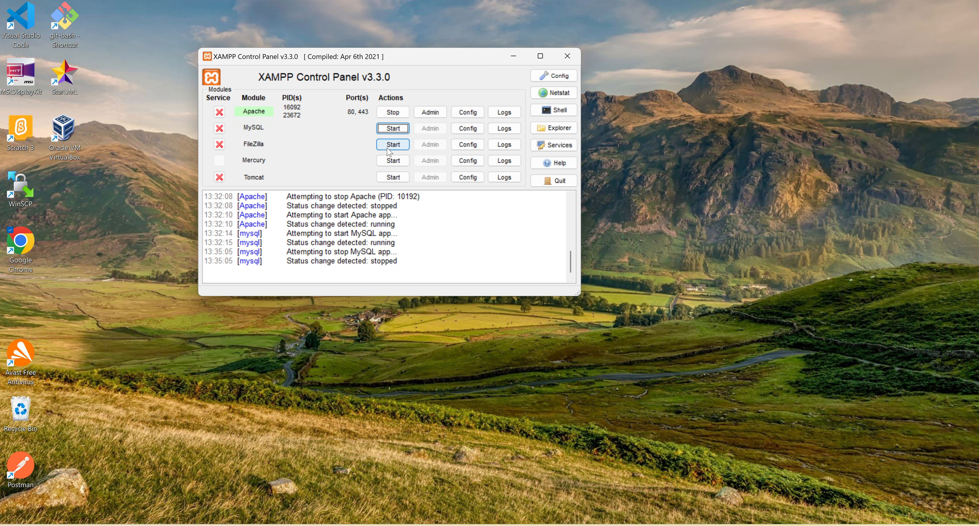
{"action": "left_click", "coordinate": [393, 112]}
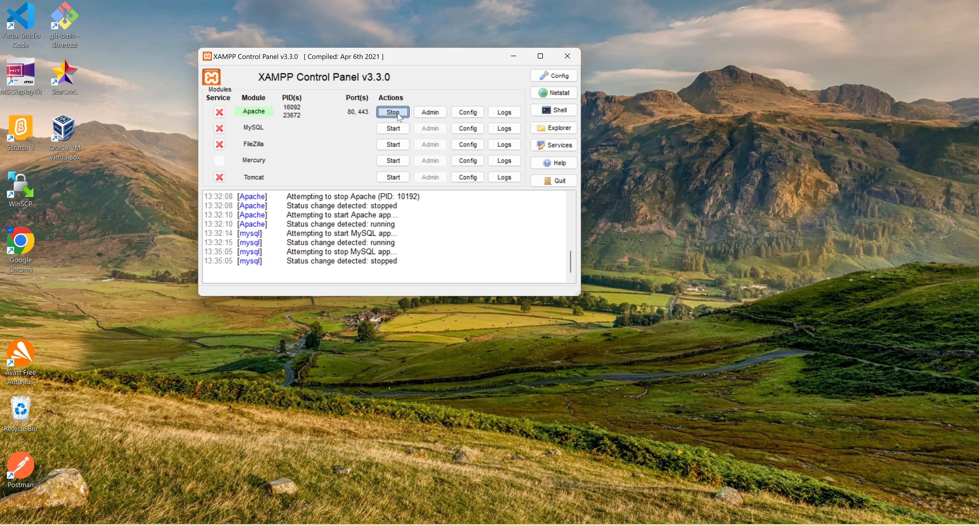
{"action": "left_click", "coordinate": [393, 112]}
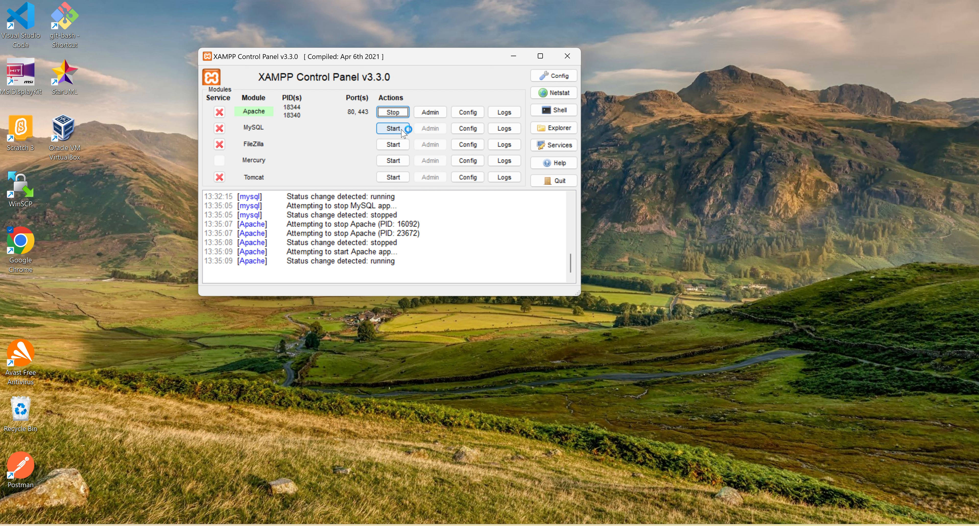
{"action": "left_click", "coordinate": [402, 130]}
{"action": "left_click", "coordinate": [402, 130]}
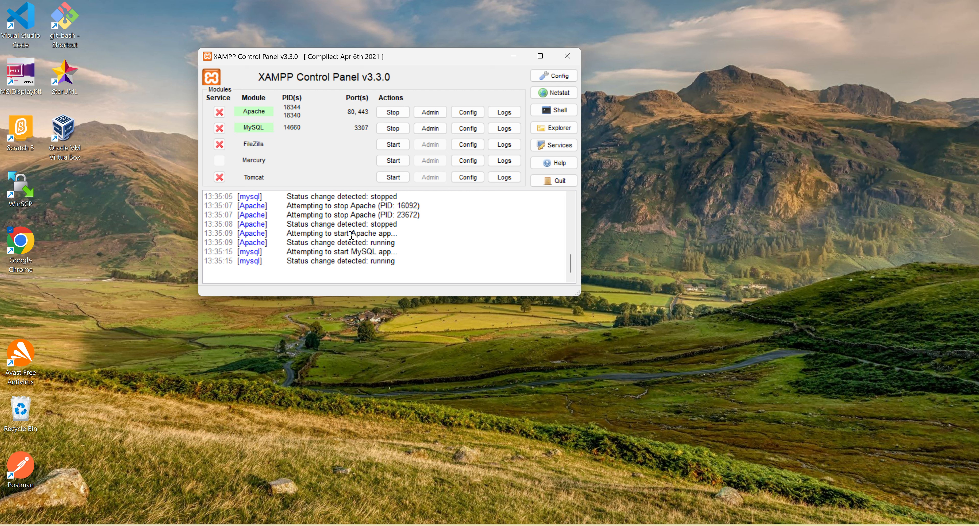
Step: Open phpMyAdmin in the browser from the MySQL module and close the old phpMyAdmin tab
{"action": "left_click", "coordinate": [490, 243]}
{"action": "left_click", "coordinate": [429, 129]}
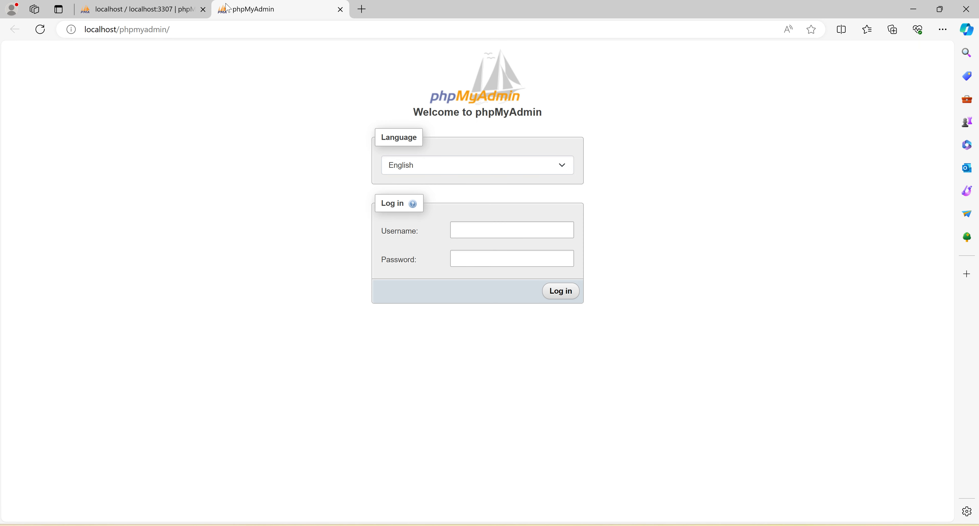
{"action": "left_click", "coordinate": [203, 9]}
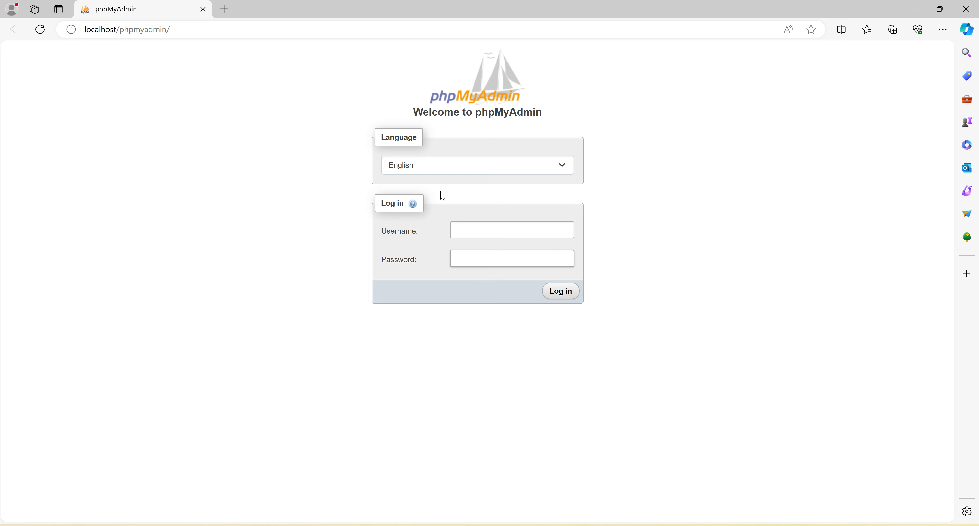
Step: Log in to phpMyAdmin with the username "test" and the account password
{"action": "left_click", "coordinate": [500, 228]}
{"action": "type", "text": "test"}
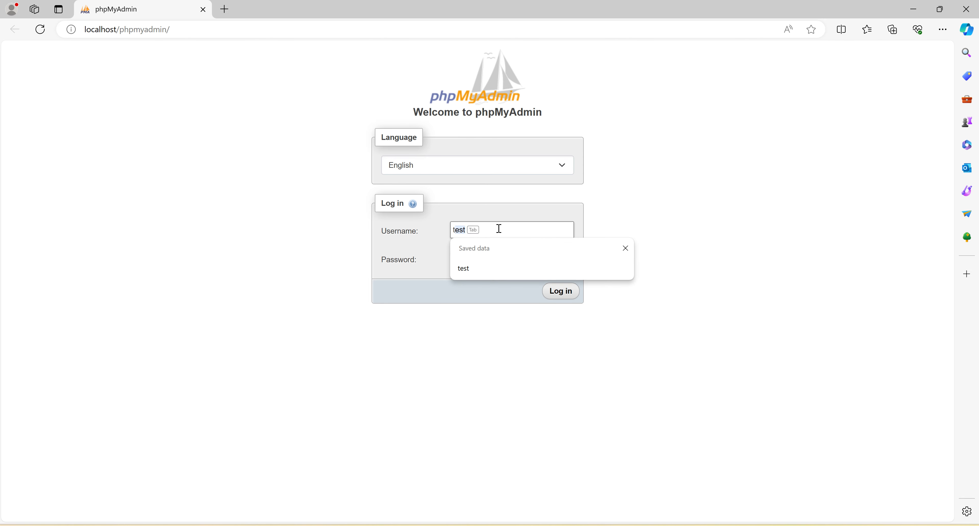
{"action": "left_click", "coordinate": [469, 260]}
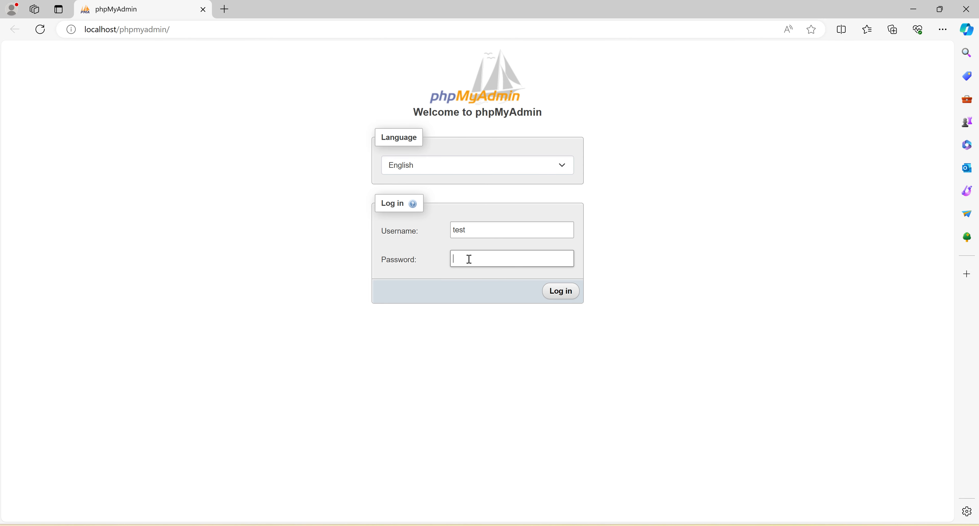
{"action": "type", "text": "test••••"}
{"action": "left_click", "coordinate": [561, 292]}
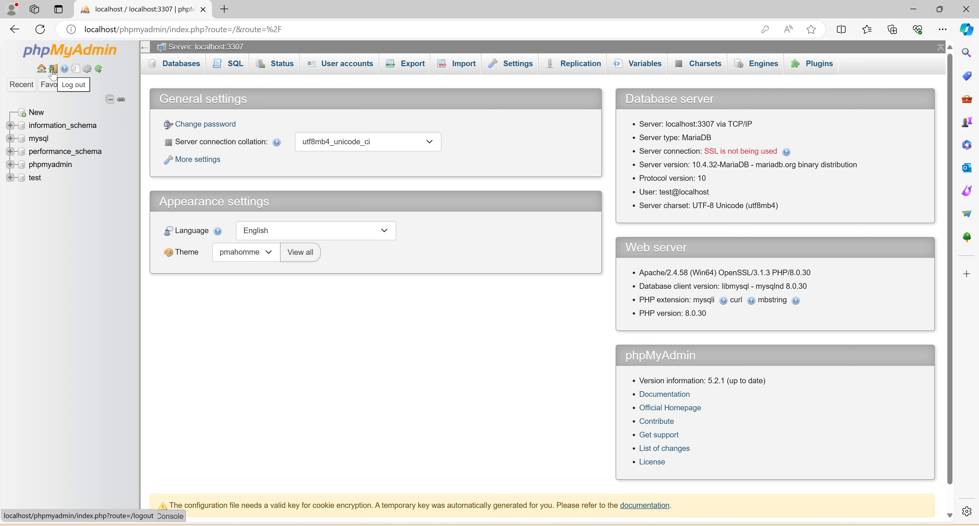
Step: View the user accounts overview, review the Word document's list of problems and return to phpMyAdmin
{"action": "left_click", "coordinate": [345, 70]}
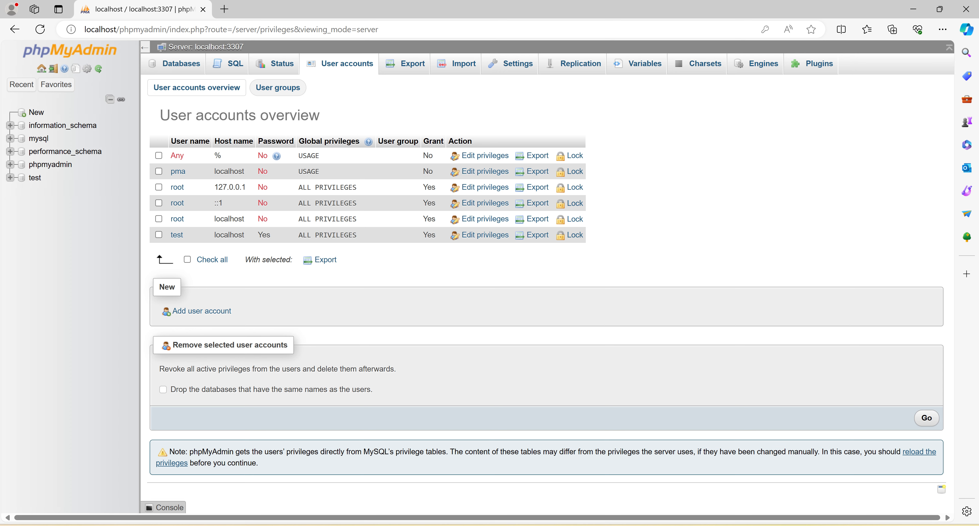
{"action": "key", "text": "alt+Tab"}
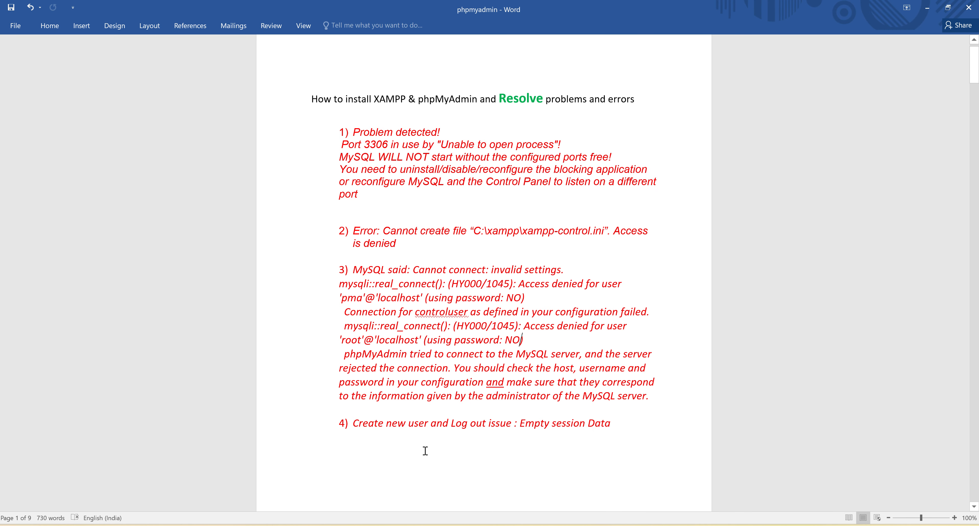
{"action": "left_click", "coordinate": [927, 8]}
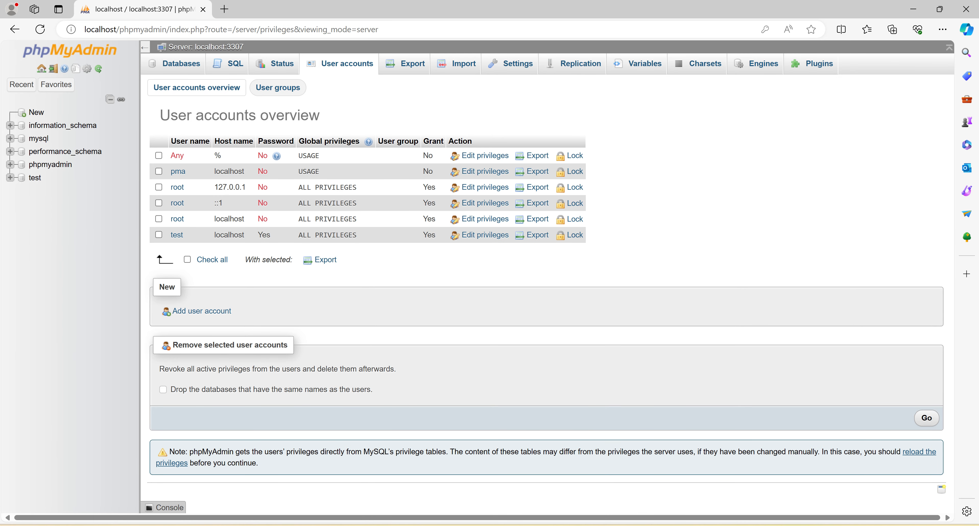
{"action": "mouse_move", "coordinate": [705, 525]}
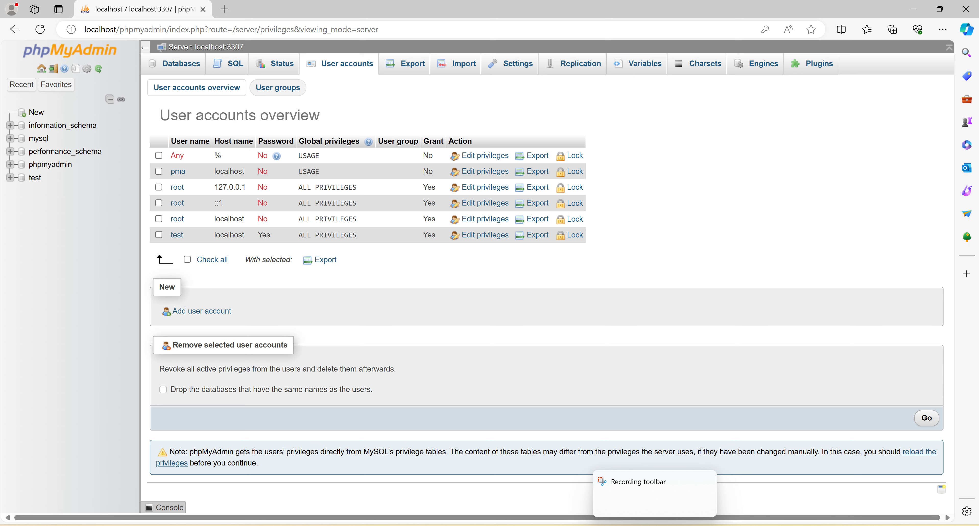